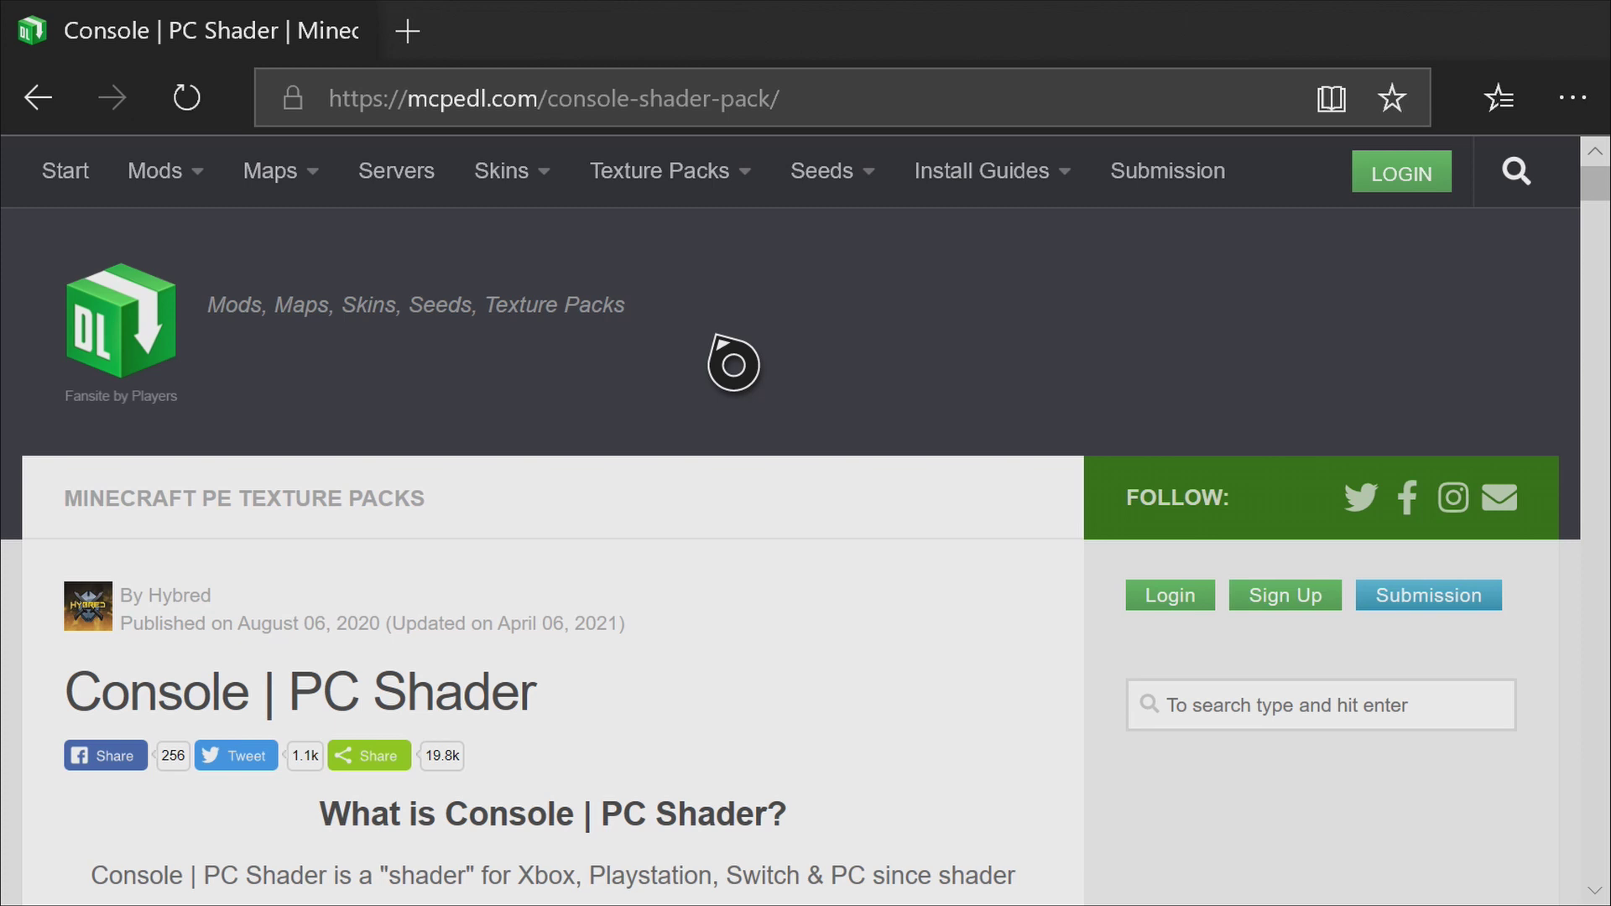
Find the installation section of the Console | PC Shader page and open the pack's Linkvertise download link.
scroll(733, 364, down, 10)
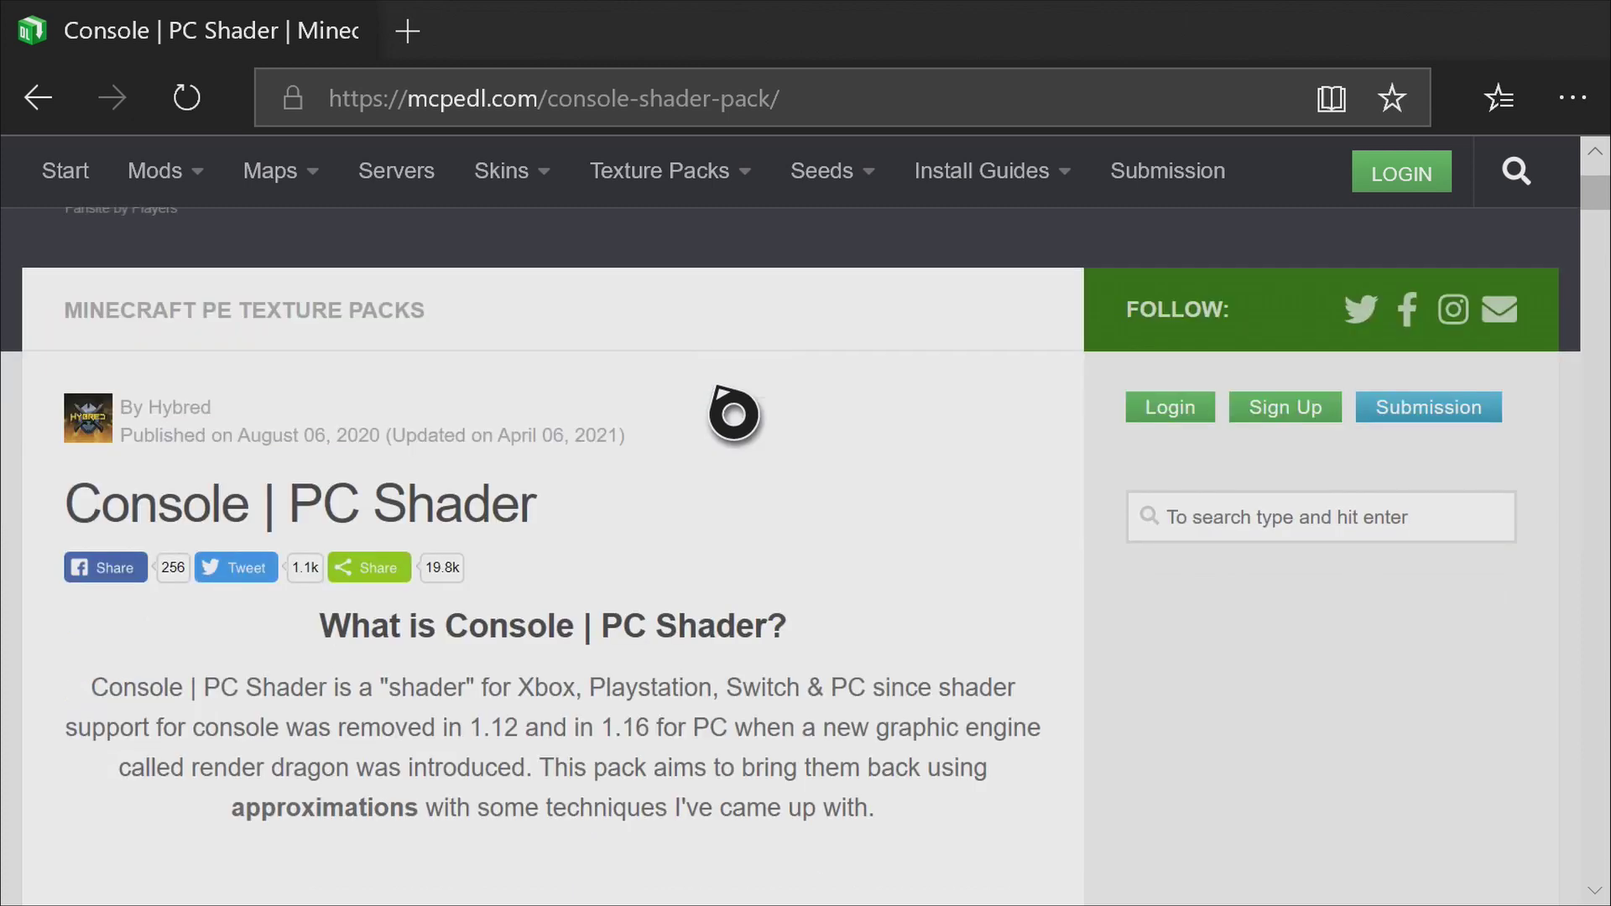
scroll(733, 436, down, 3)
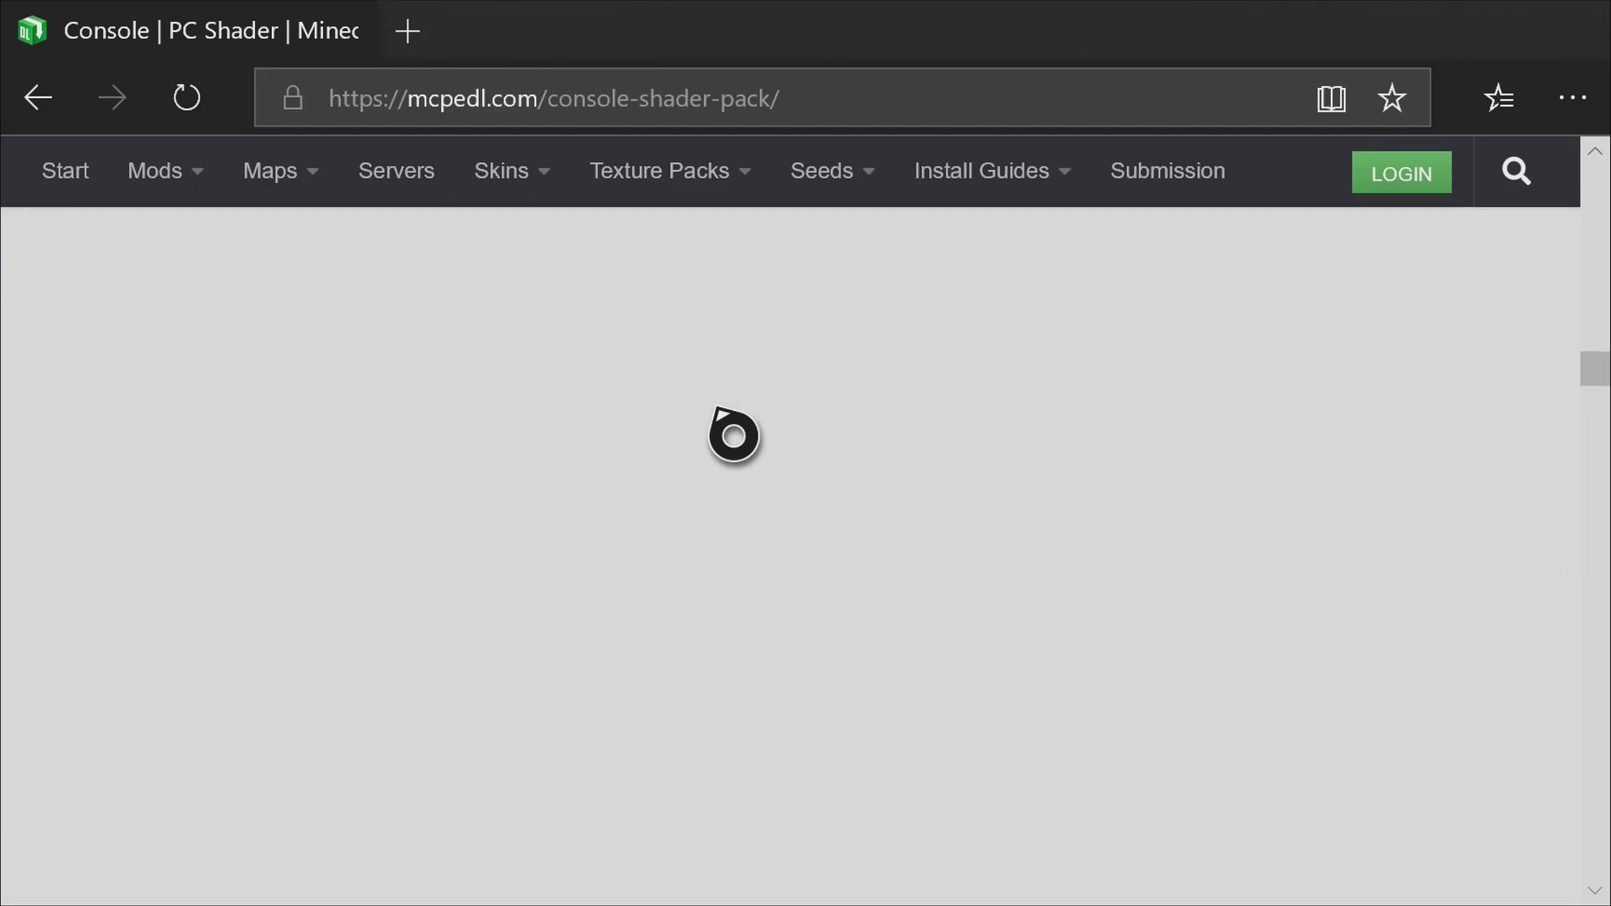
scroll(734, 435, down, 15)
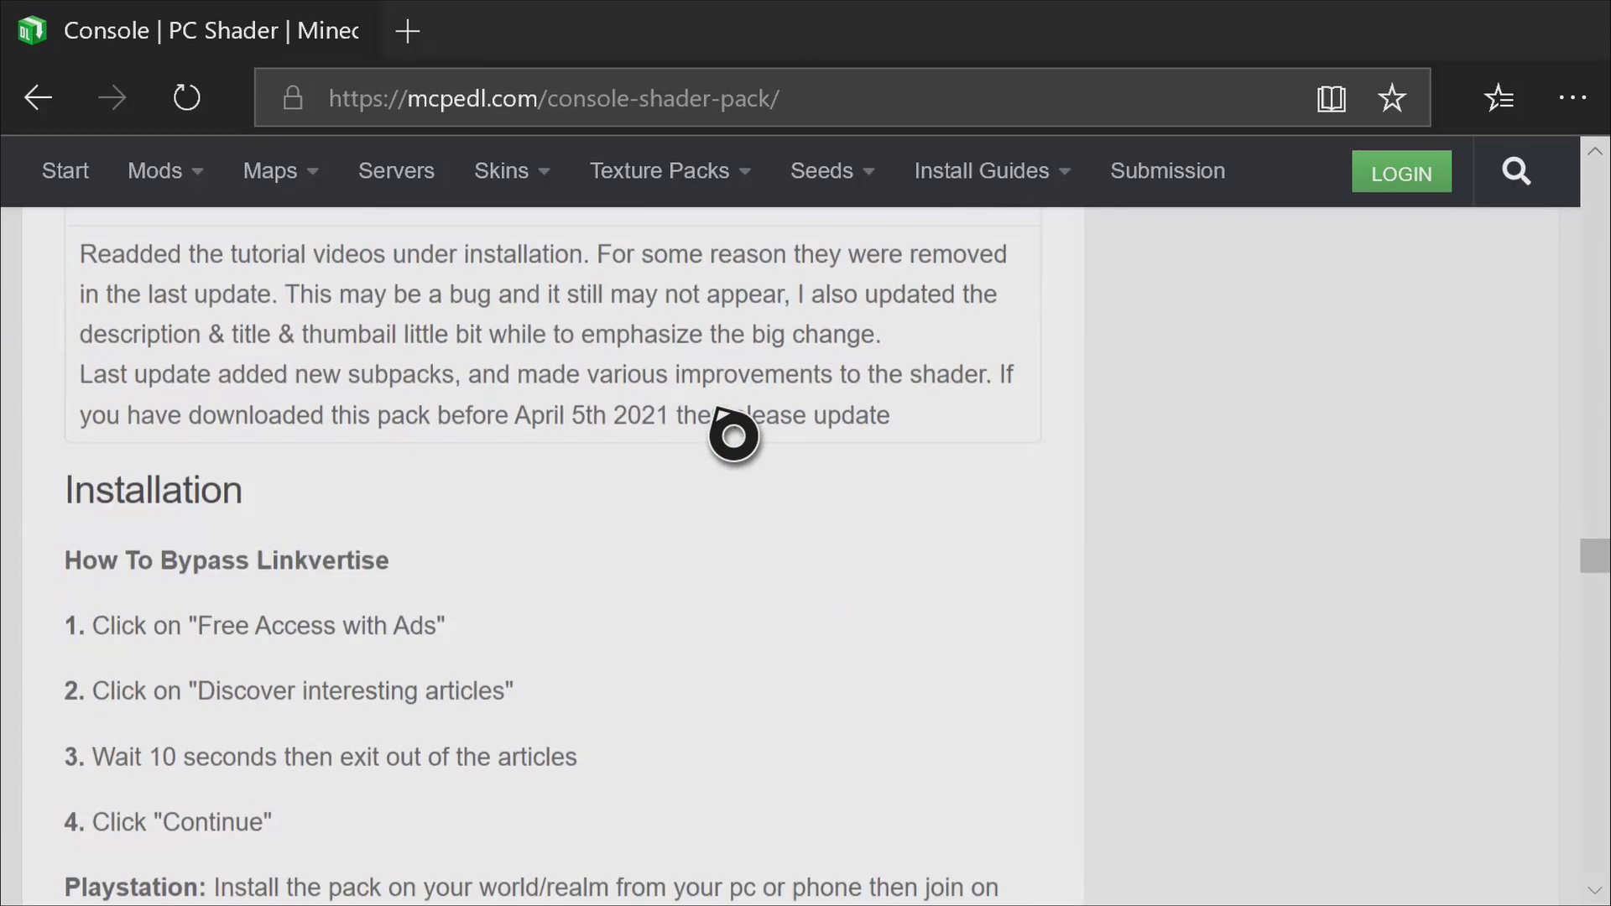
scroll(733, 435, up, 5)
scroll(731, 432, down, 1)
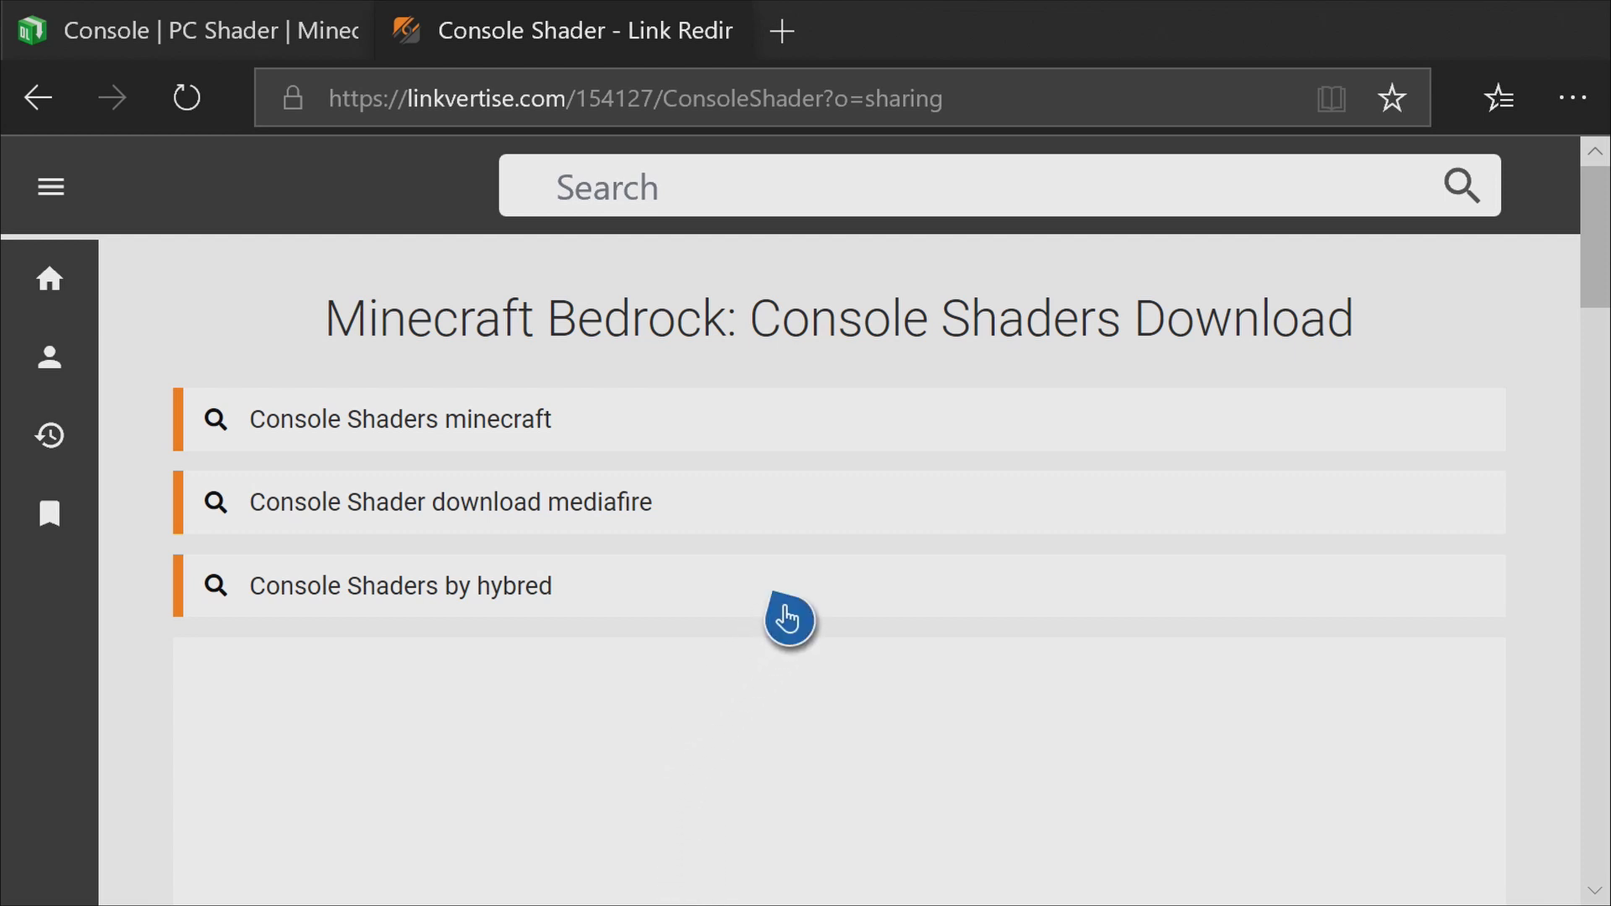
Choose free access with ads for the Console Shader download on Linkvertise.
scroll(785, 621, down, 1)
scroll(788, 619, down, 5)
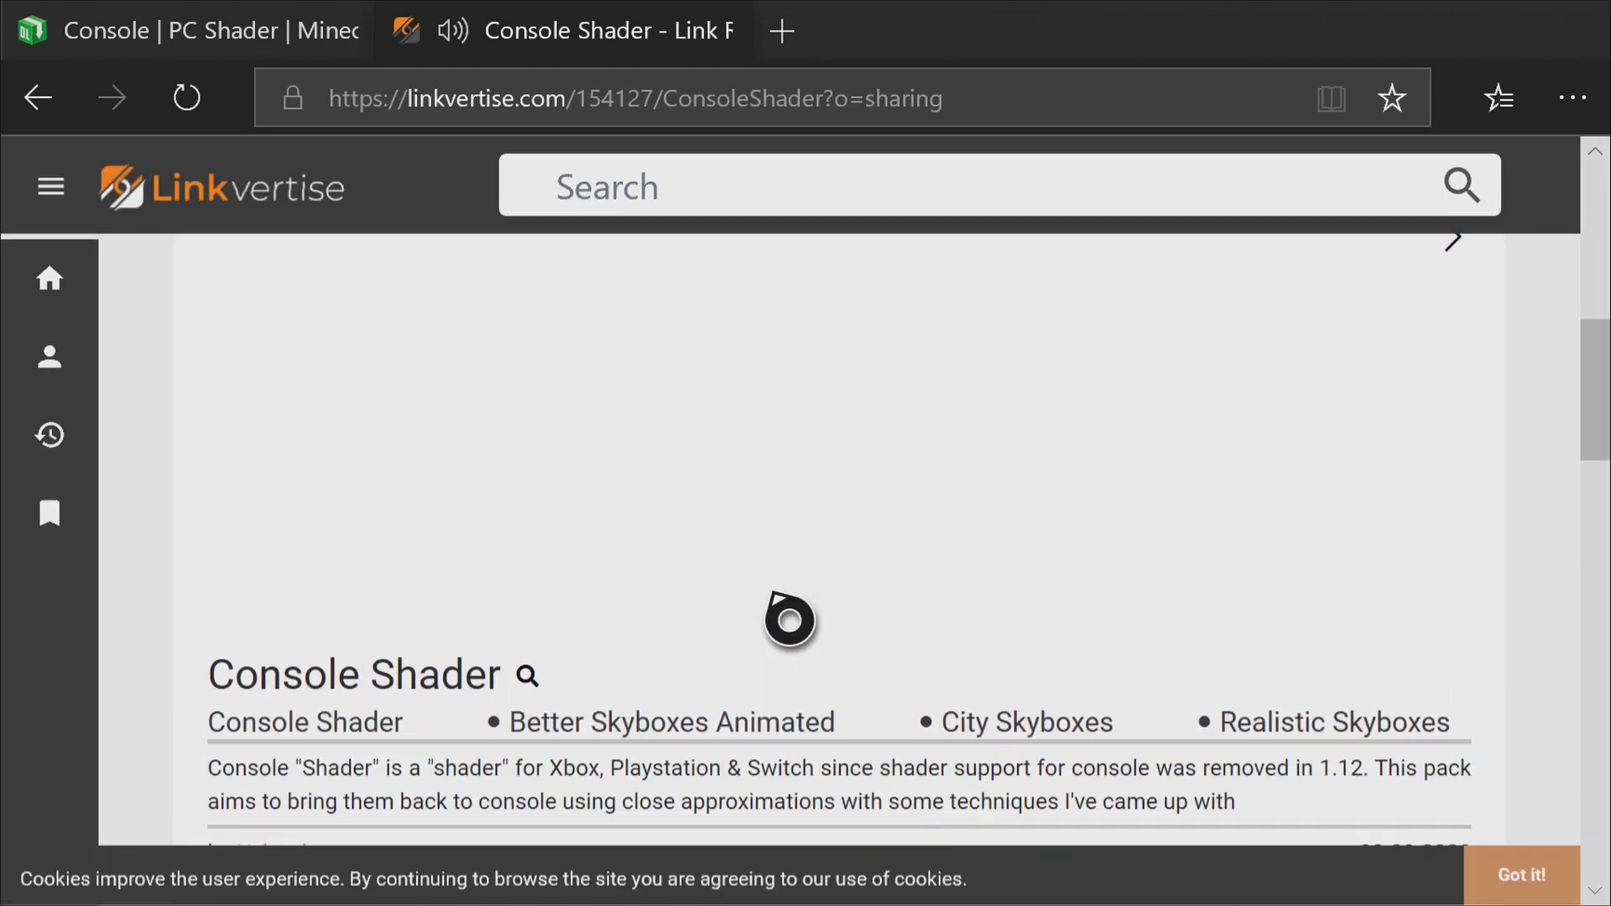
scroll(787, 618, down, 4)
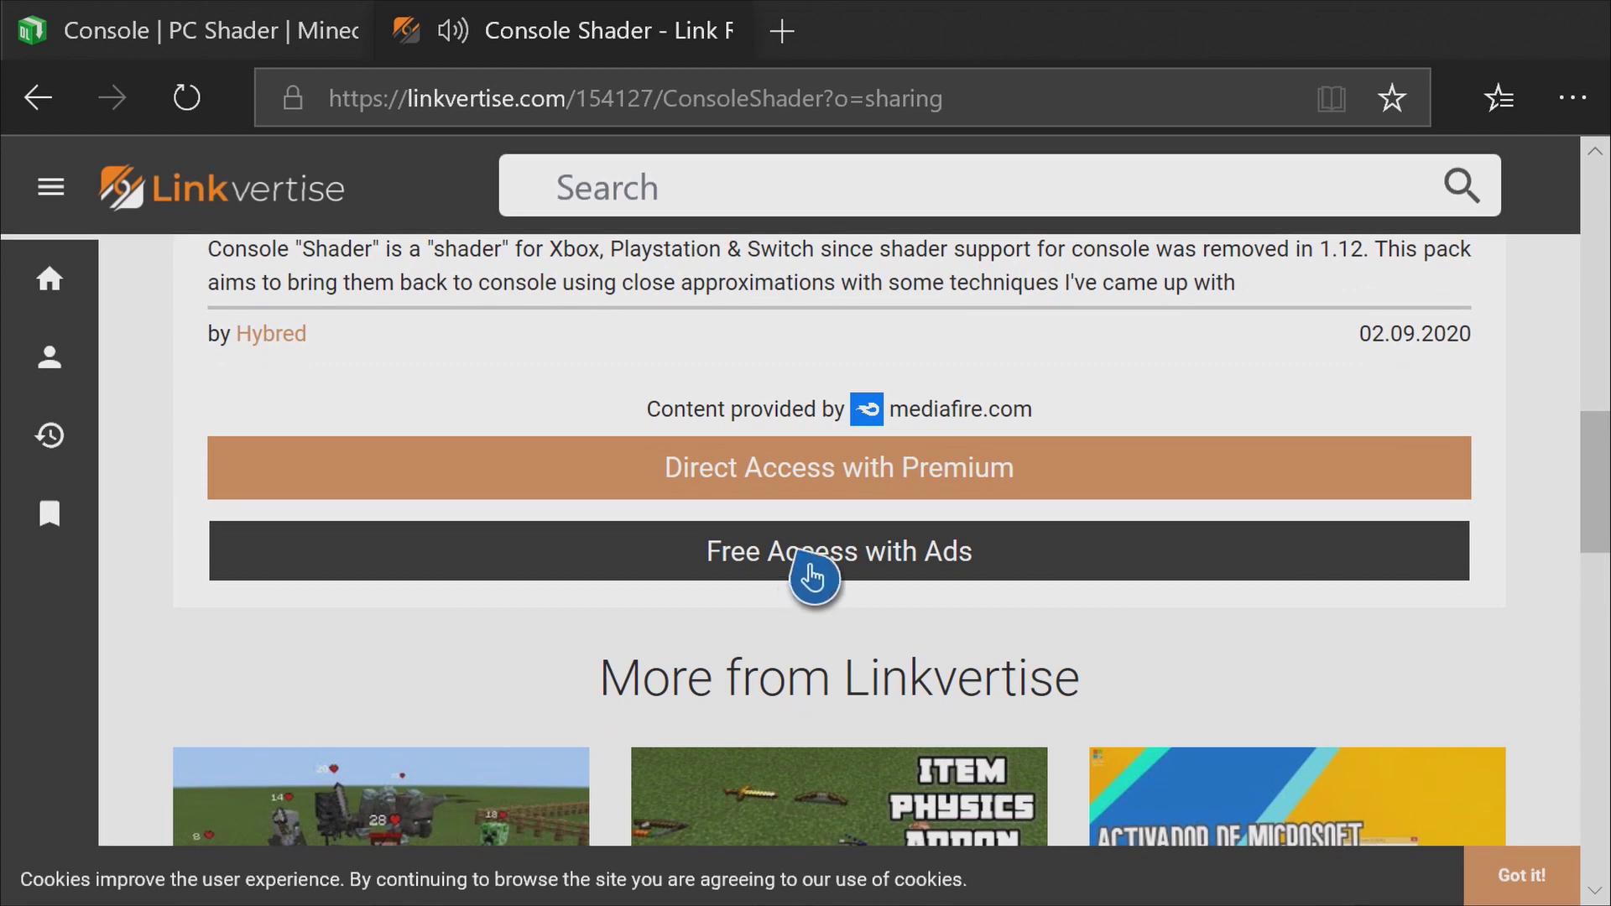
click(873, 551)
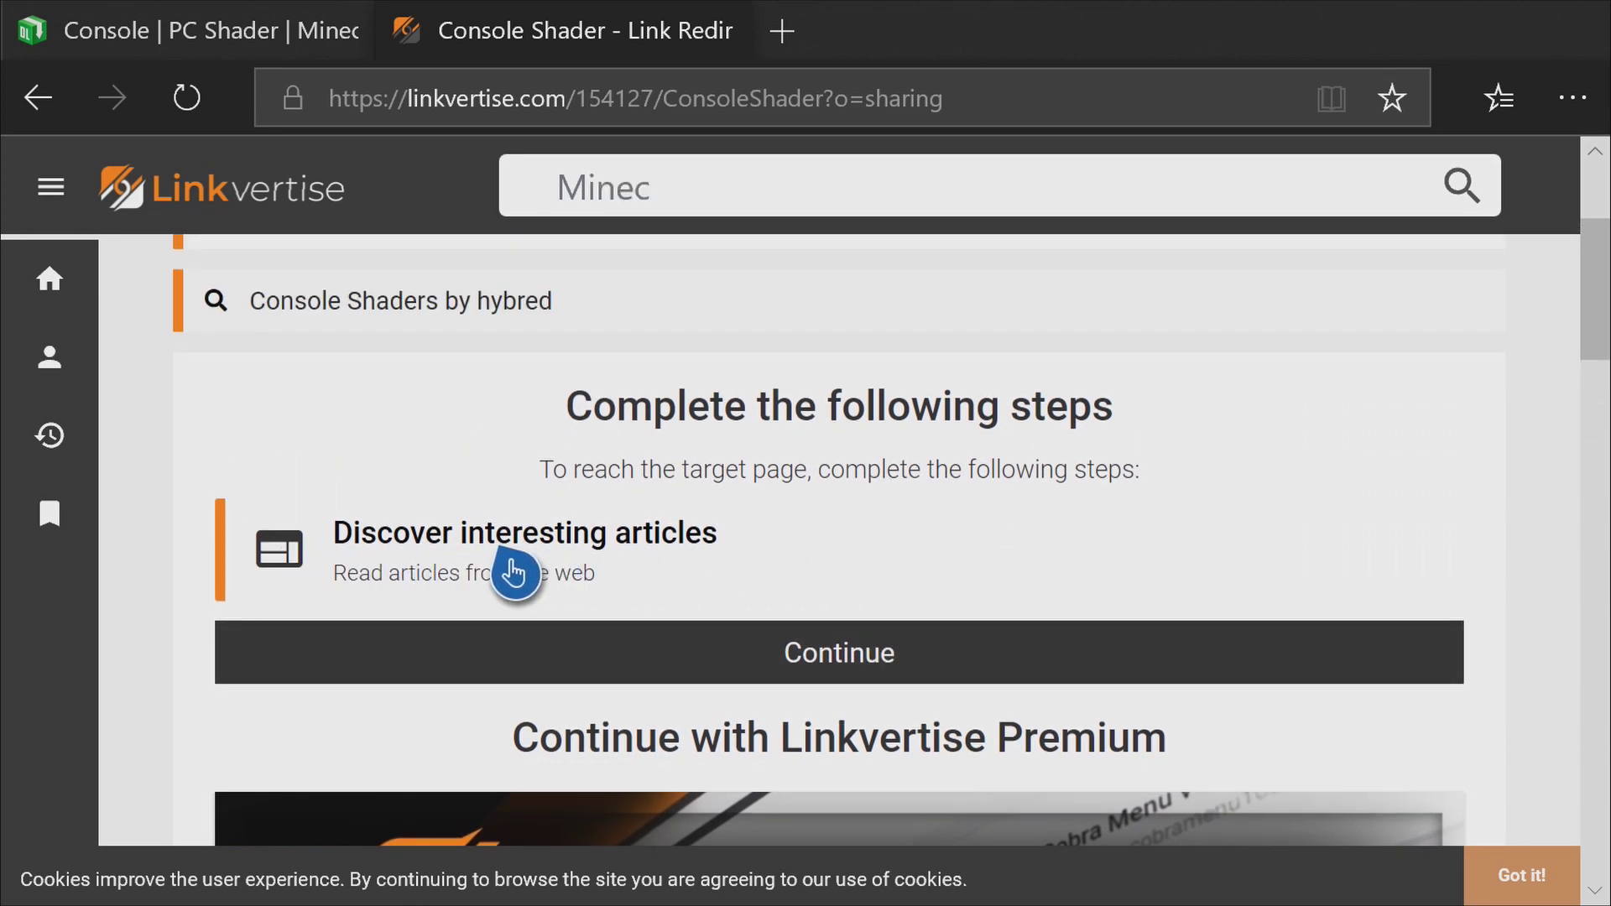
Complete the "Discover interesting articles" requirement by opening the articles overlay, waiting out its countdown and closing it.
click(467, 570)
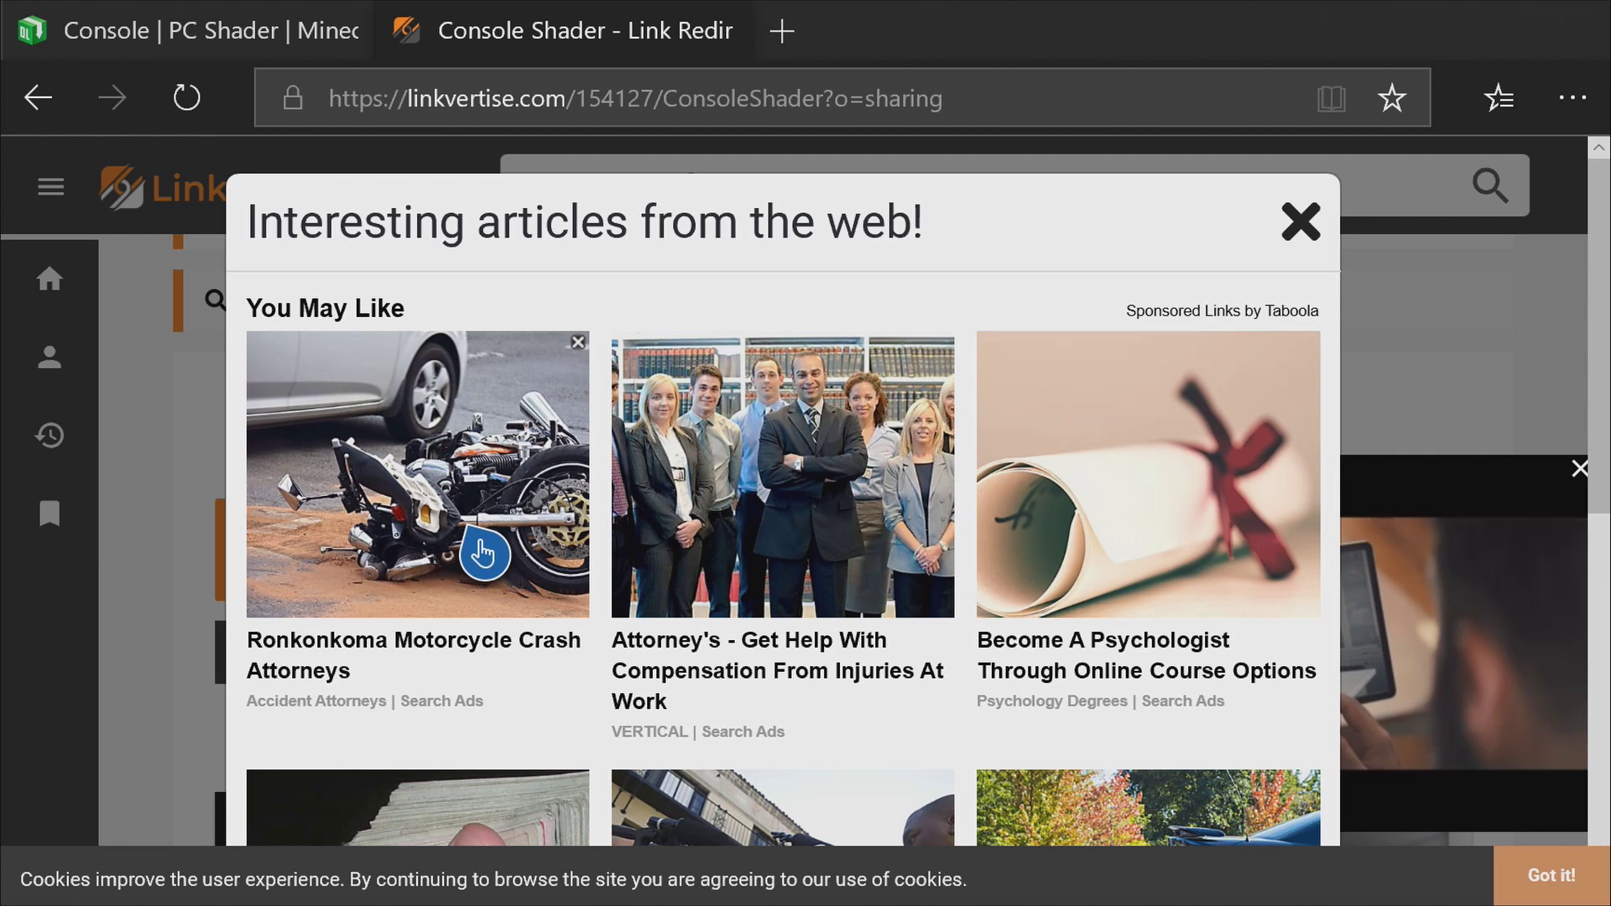
click(1315, 238)
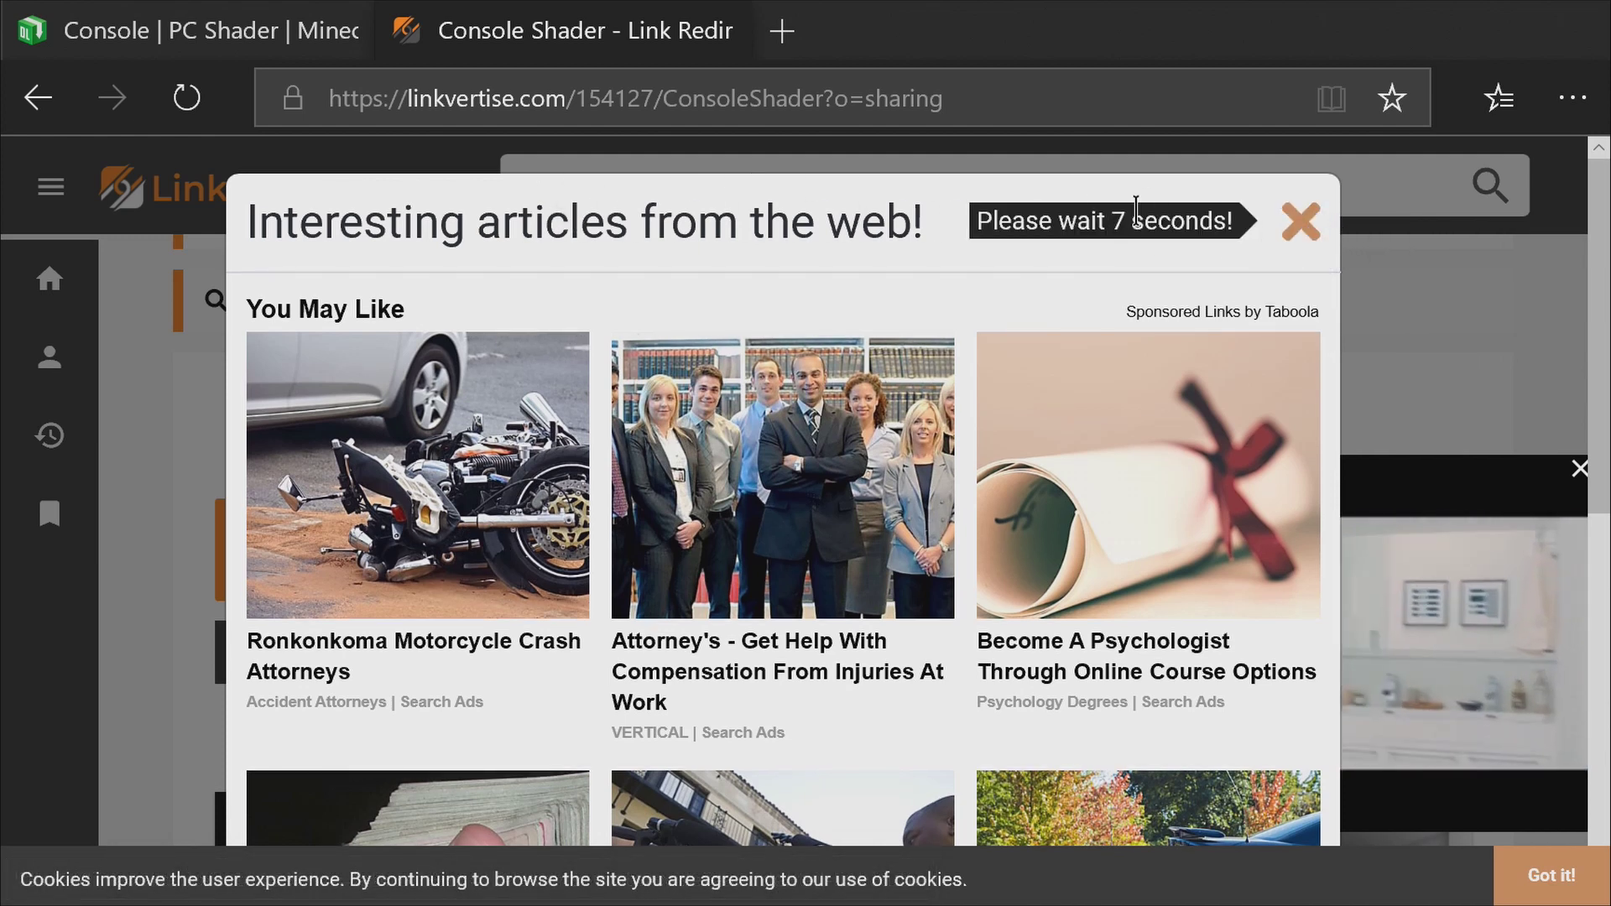
click(1303, 239)
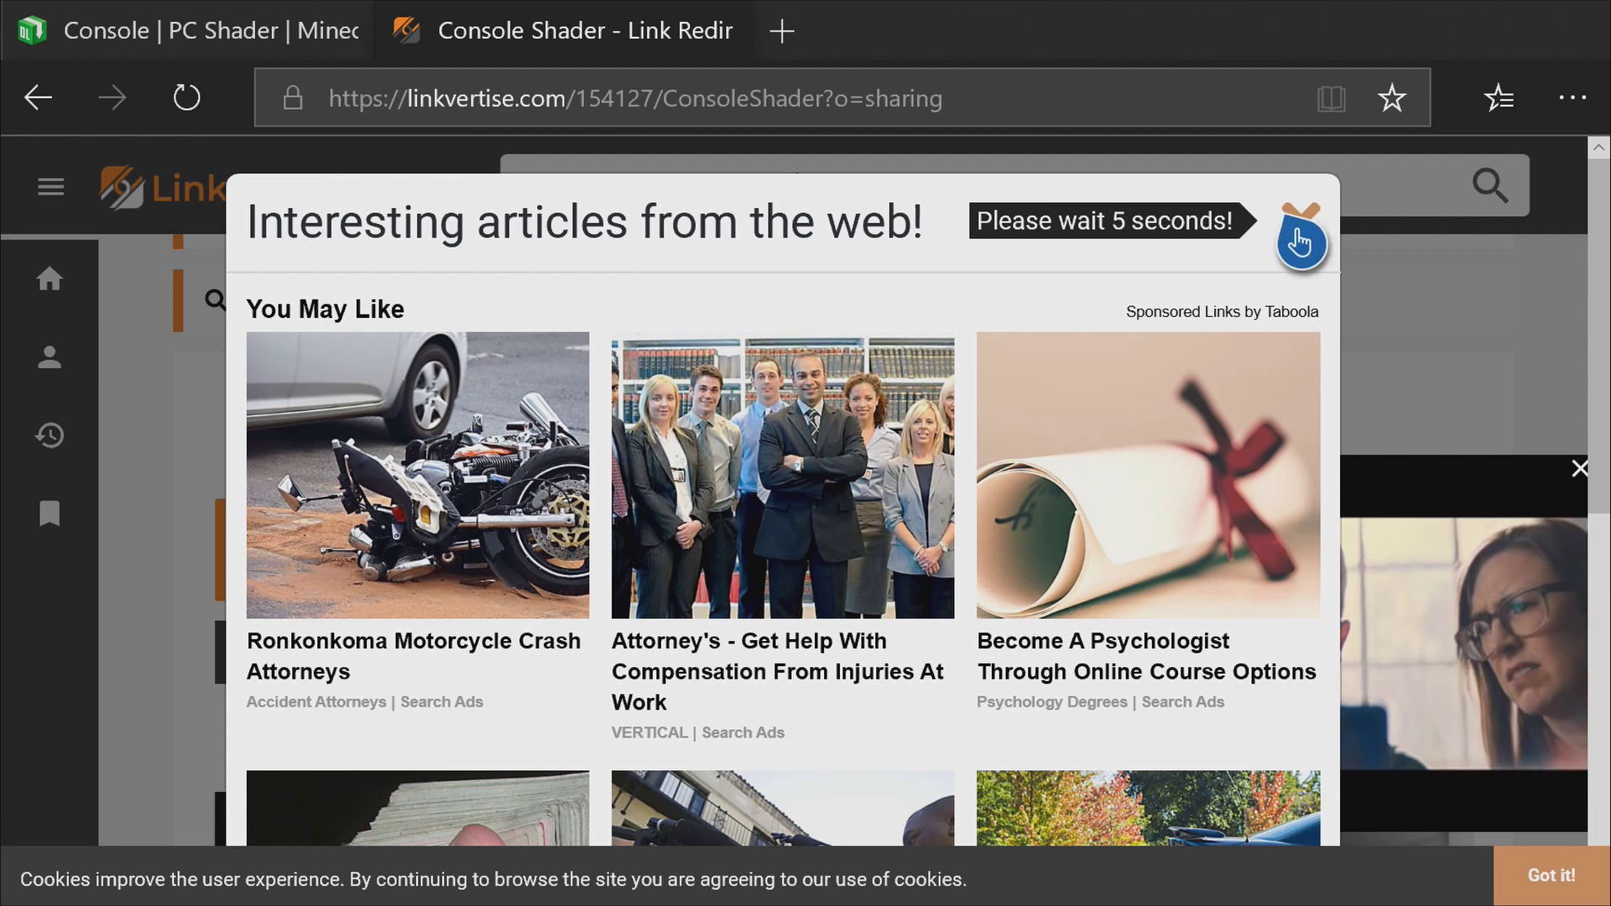
click(1318, 250)
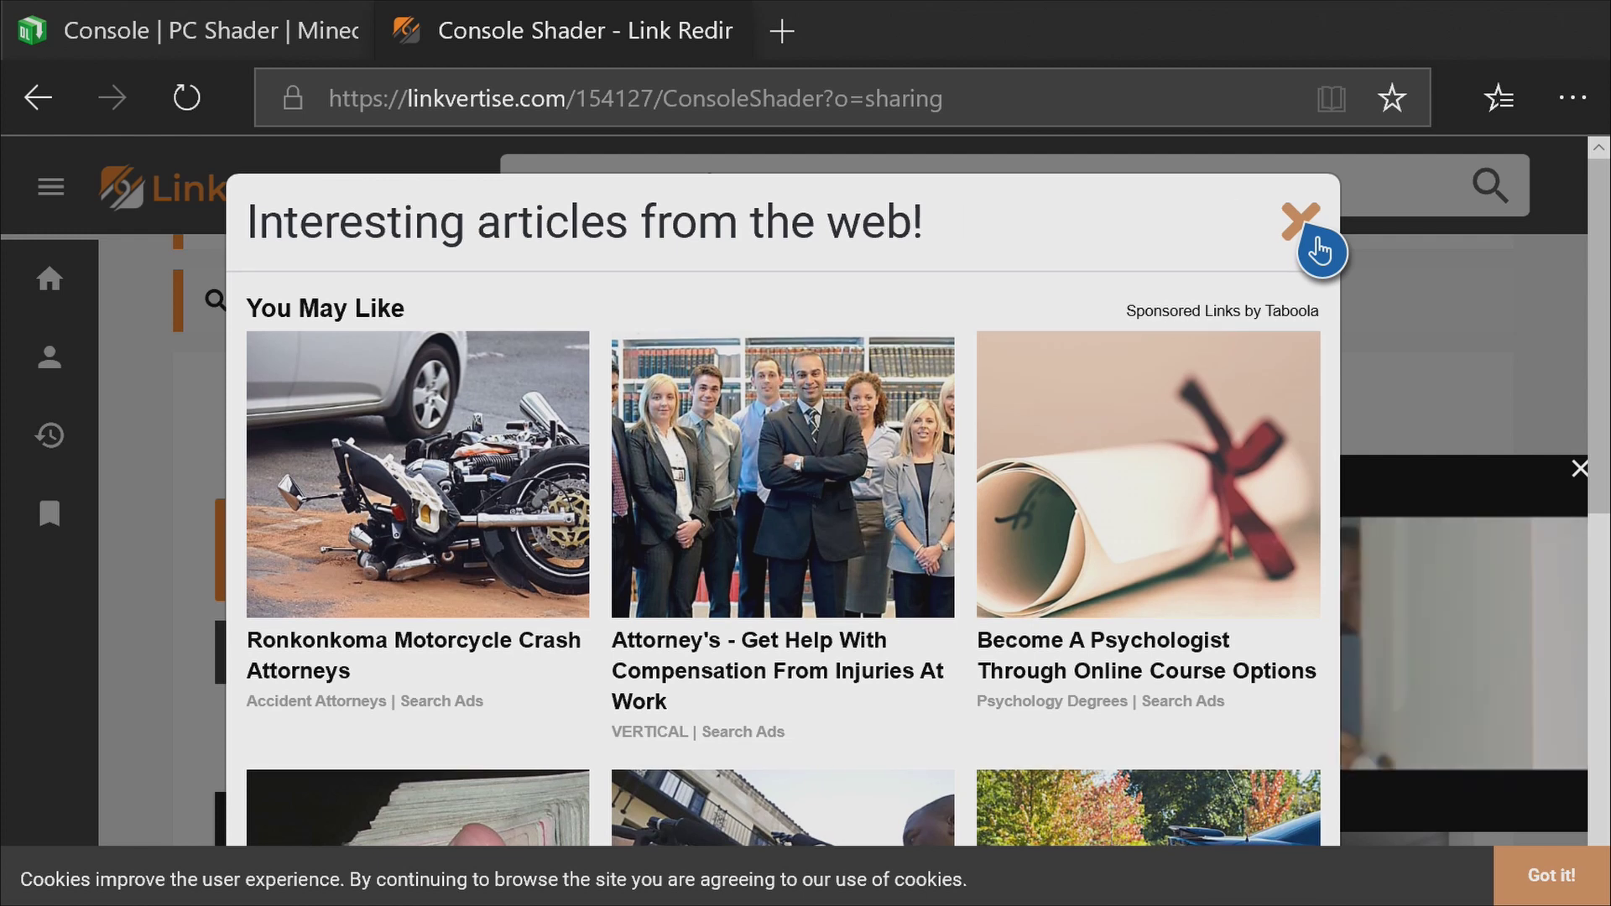
click(1318, 250)
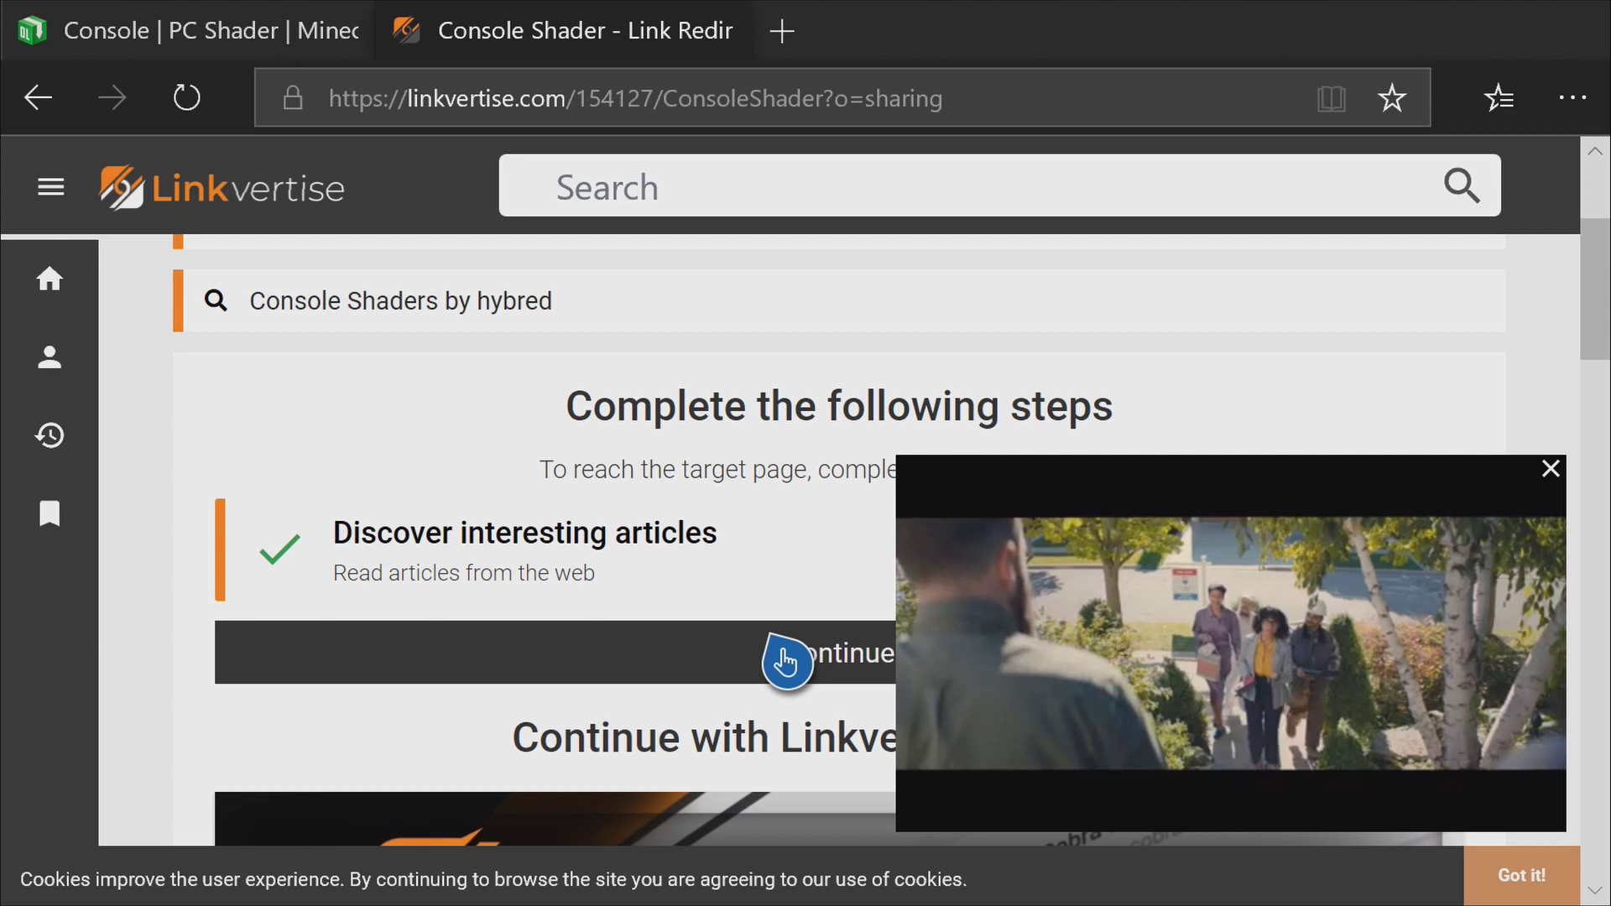
Continue from the completed Linkvertise requirements to the ConsoleShader file page on MediaFire.
click(787, 663)
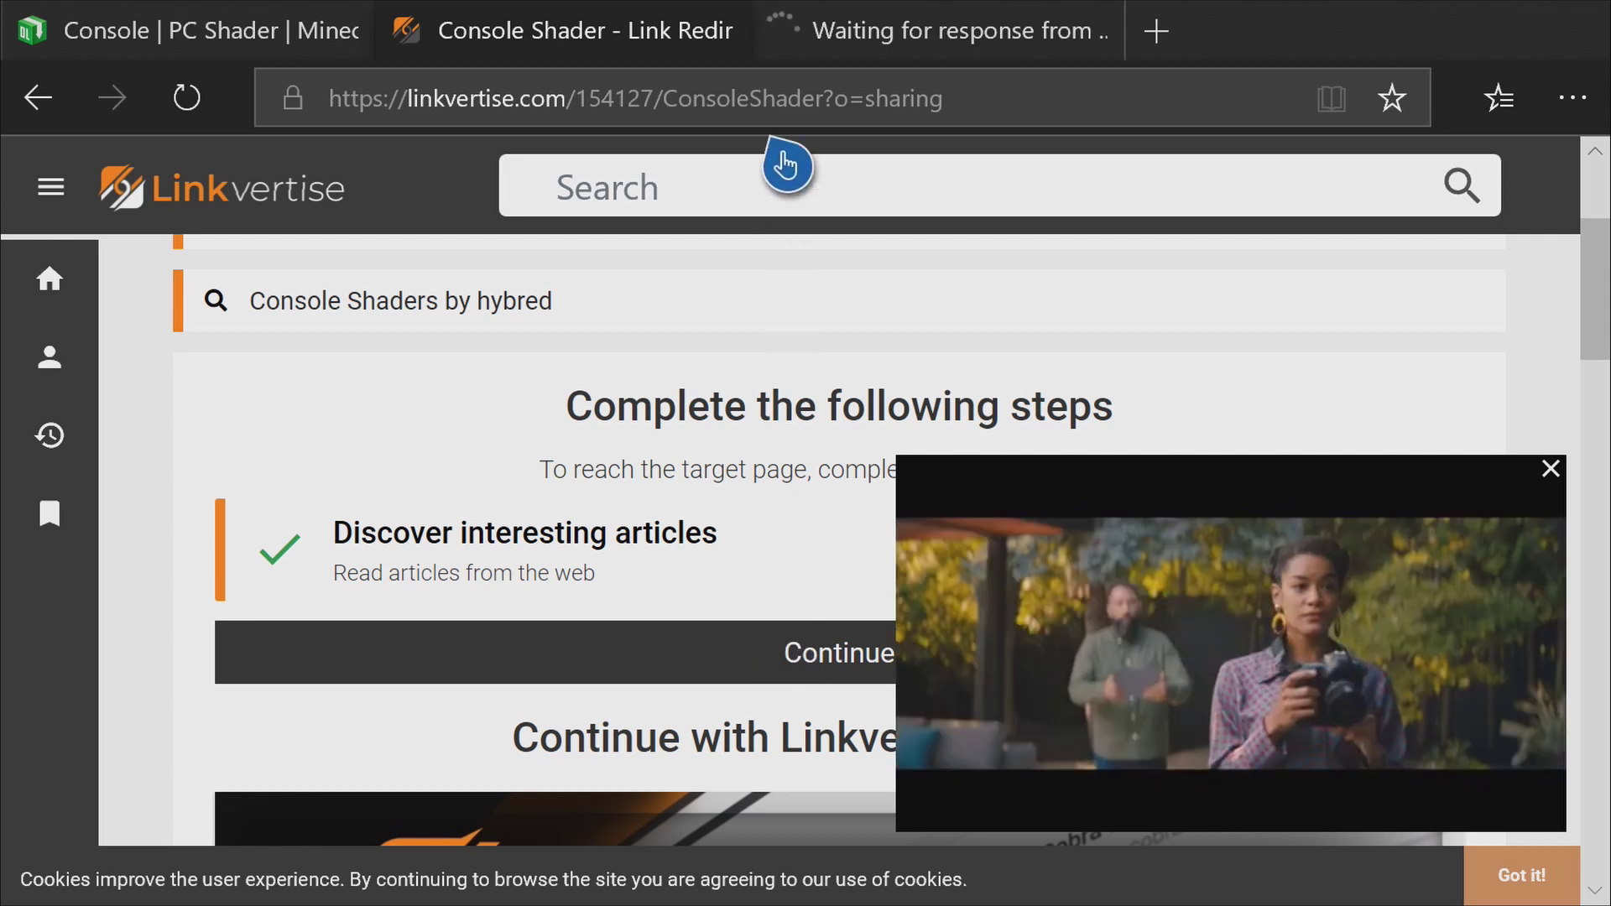
click(906, 122)
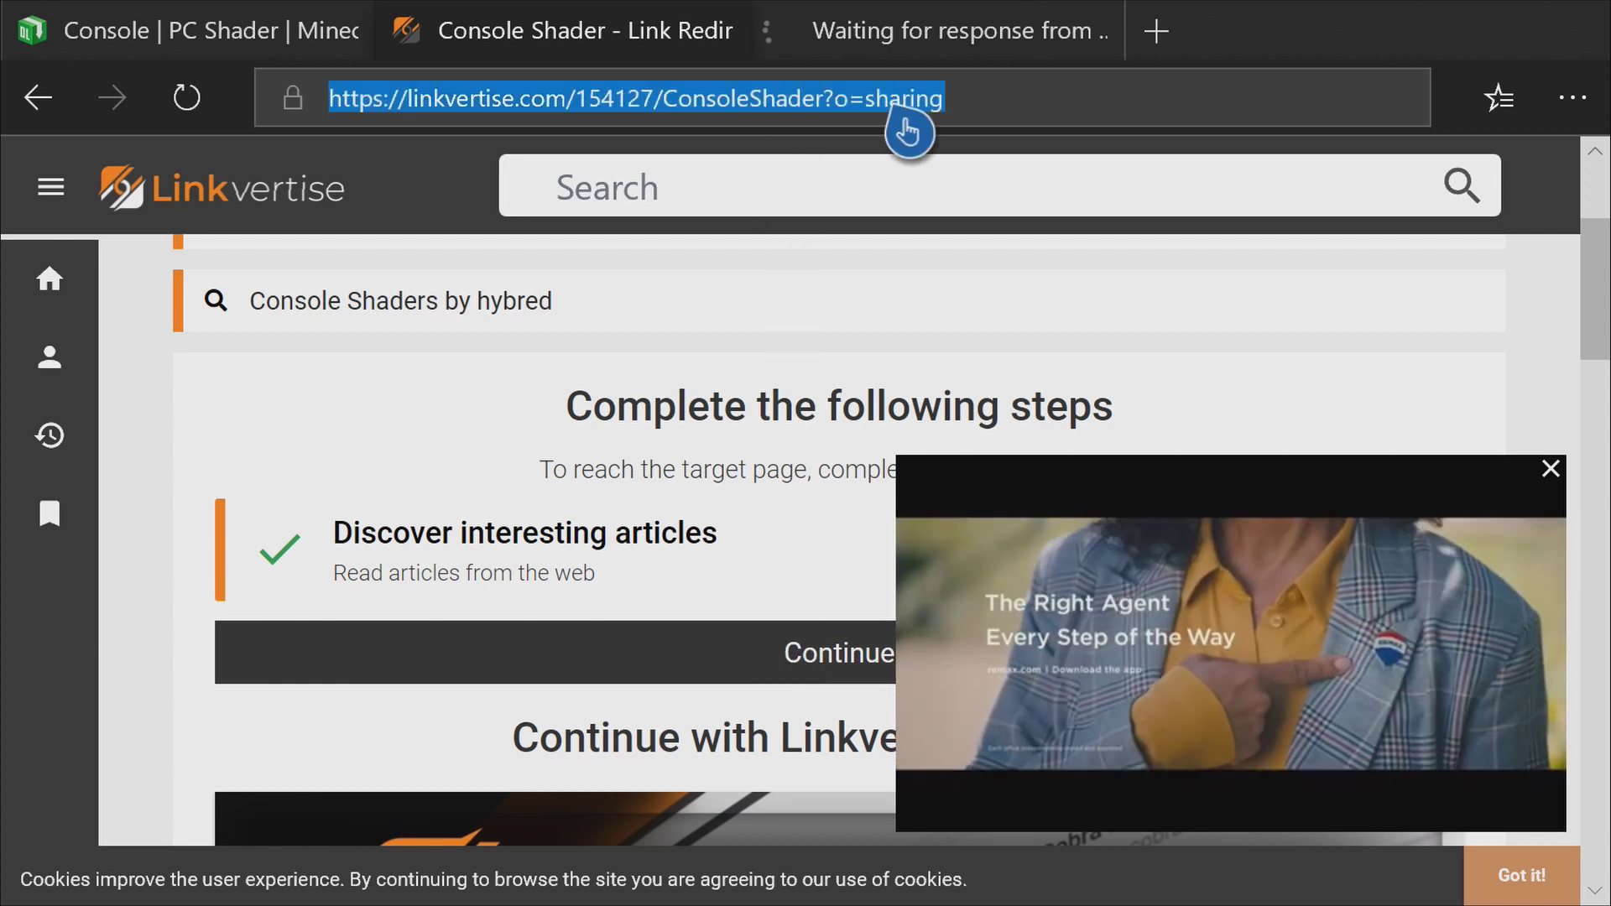
mouse_move(965, 203)
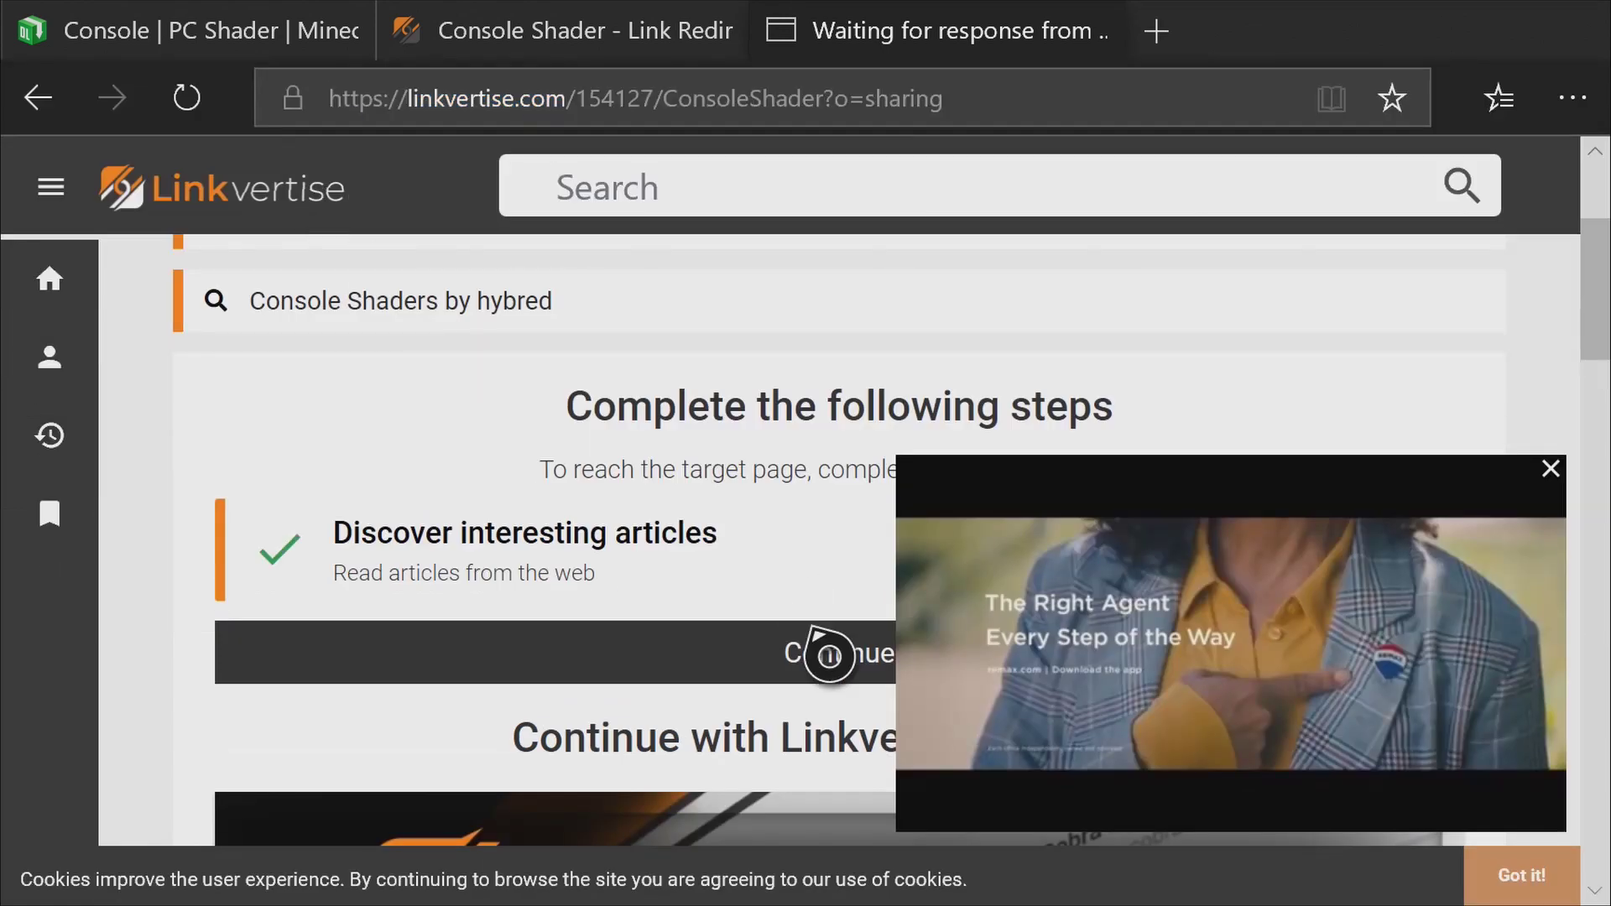
click(827, 655)
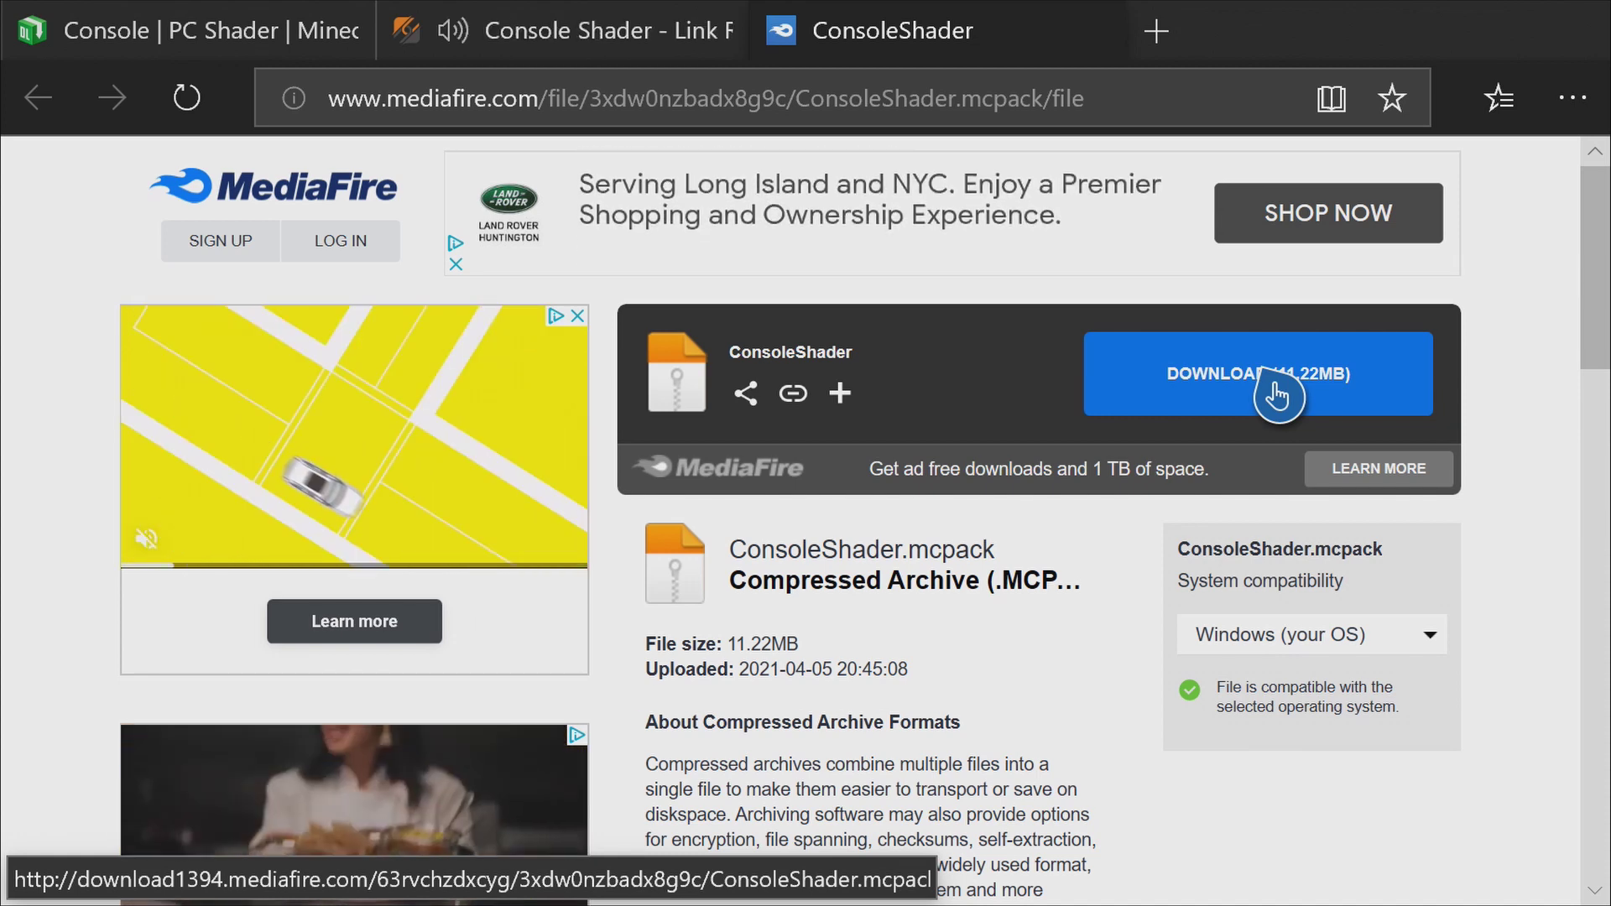
Download and save ConsoleShader.mcpack from MediaFire, closing the Linkvertise tab and the pop-up article tab.
click(1261, 394)
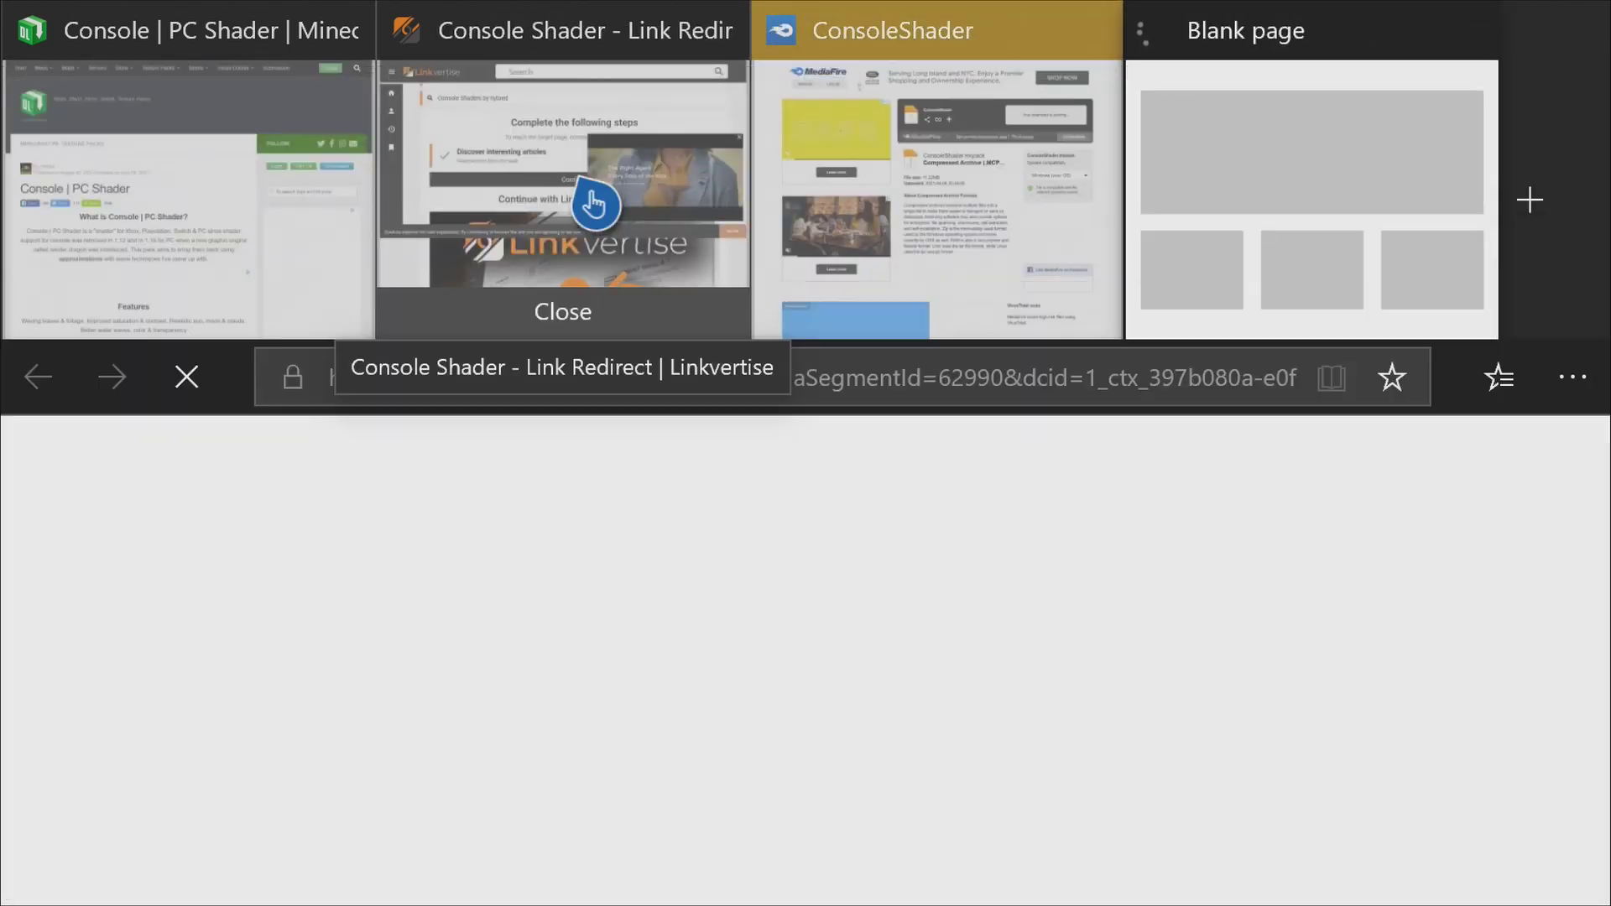
click(591, 328)
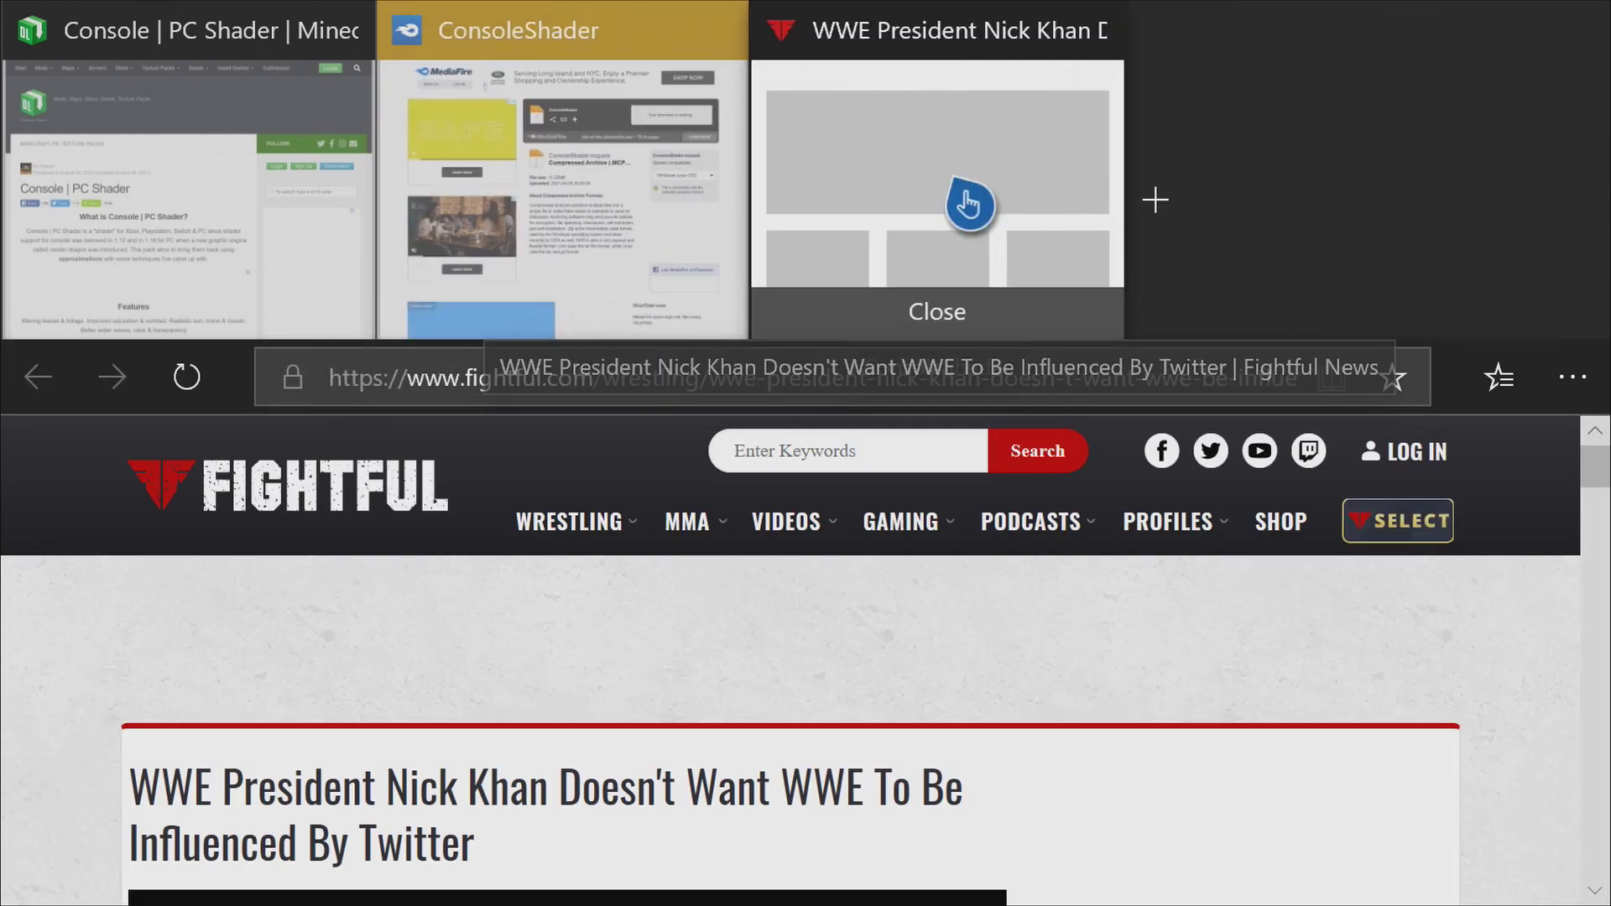
click(966, 323)
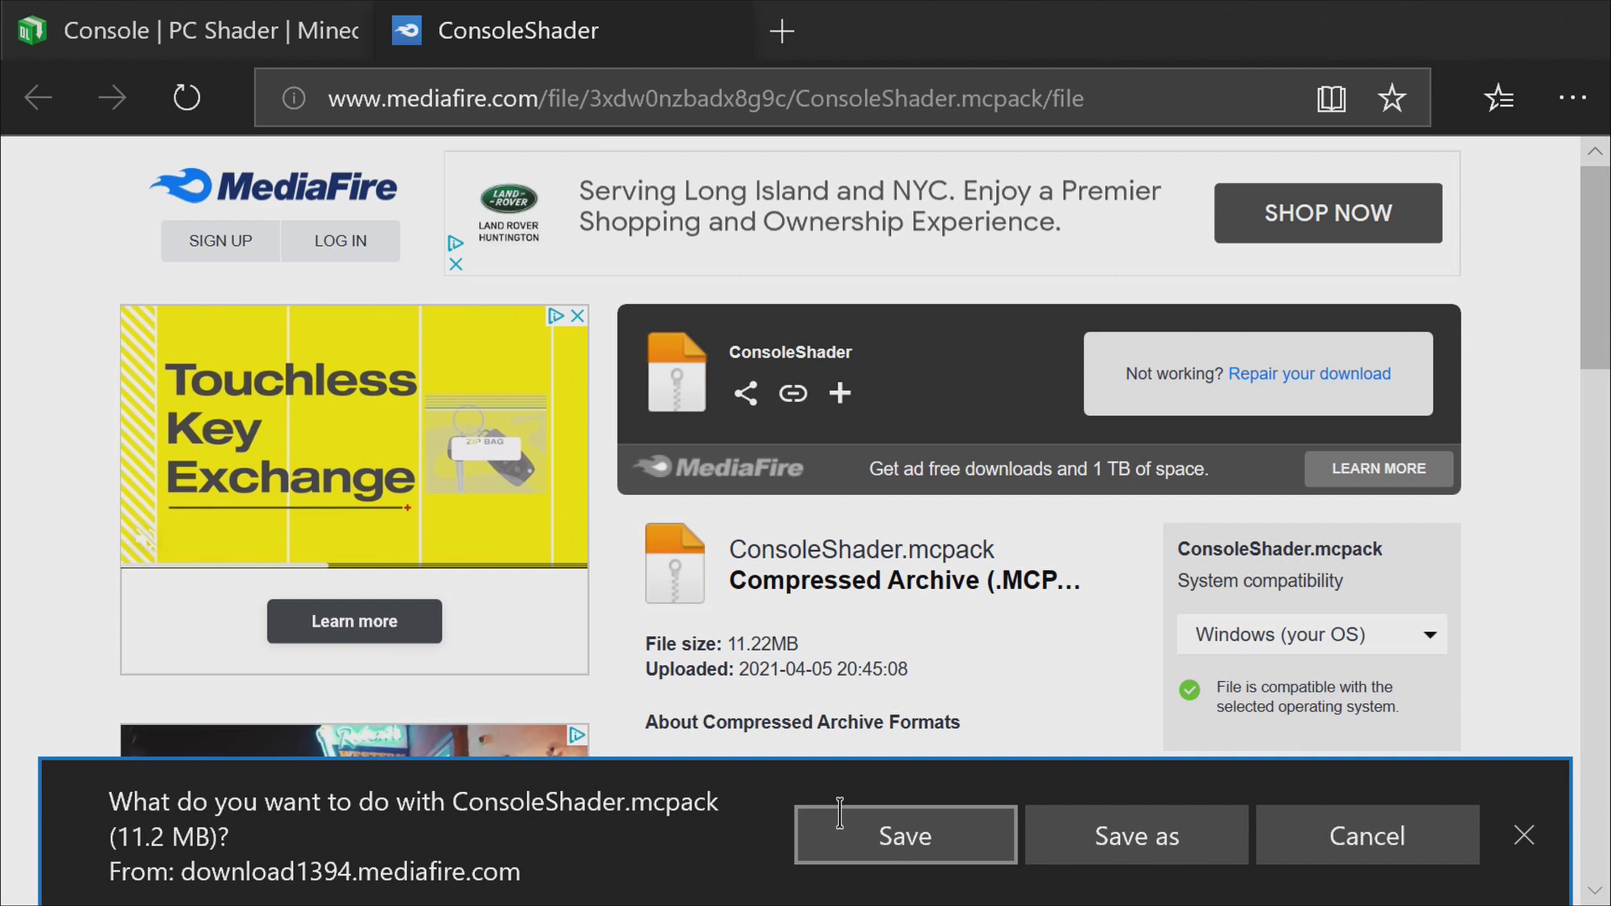
click(892, 839)
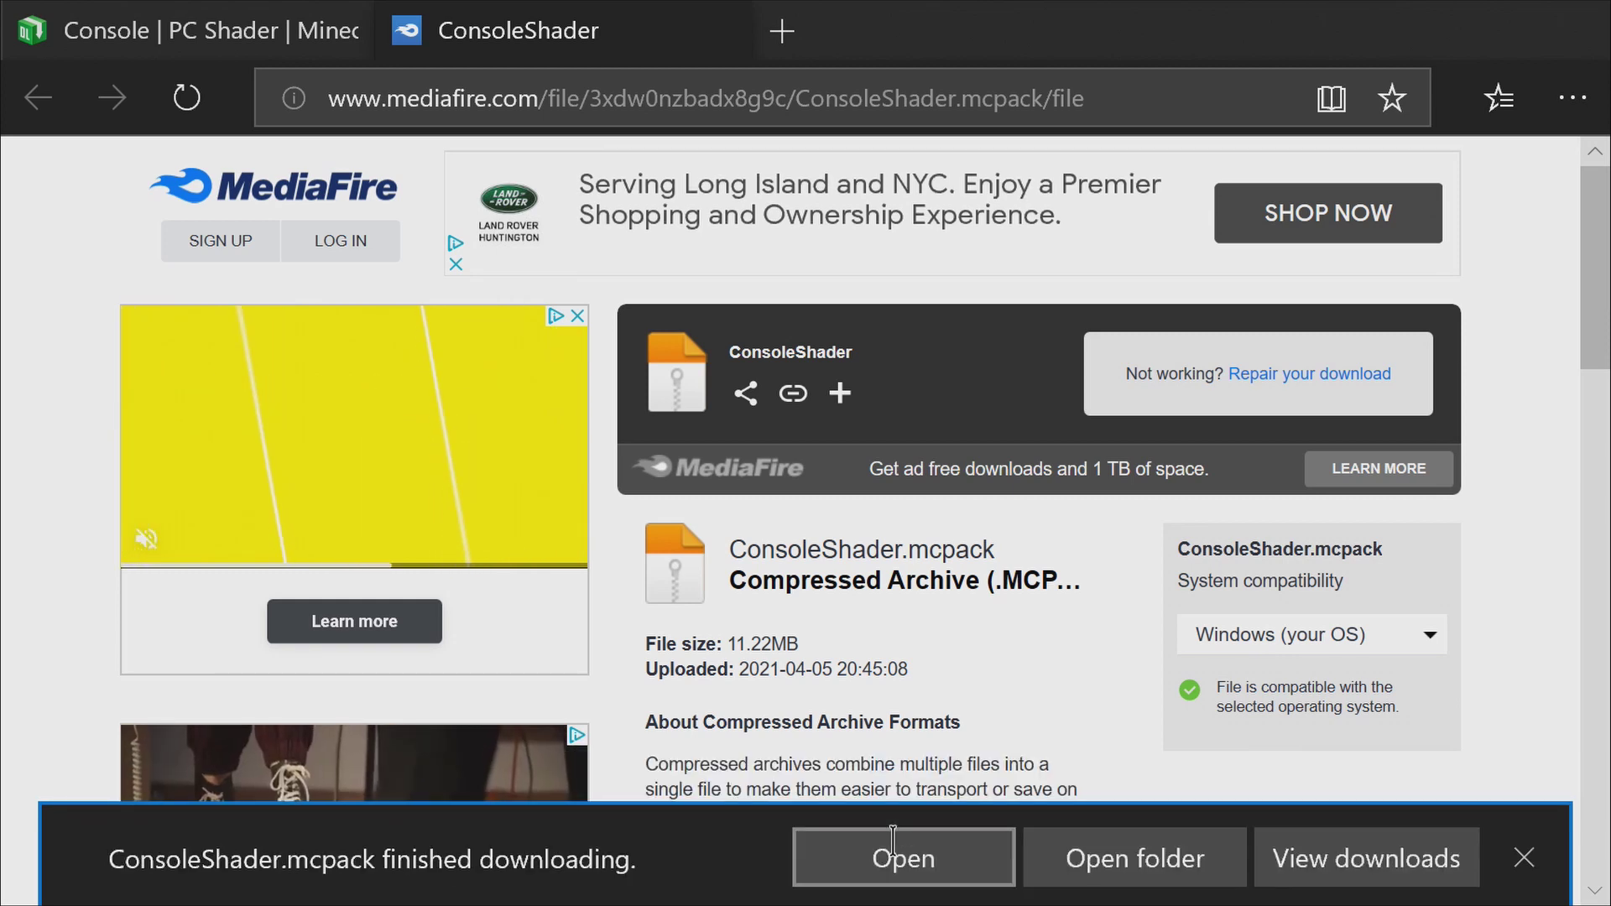
click(892, 839)
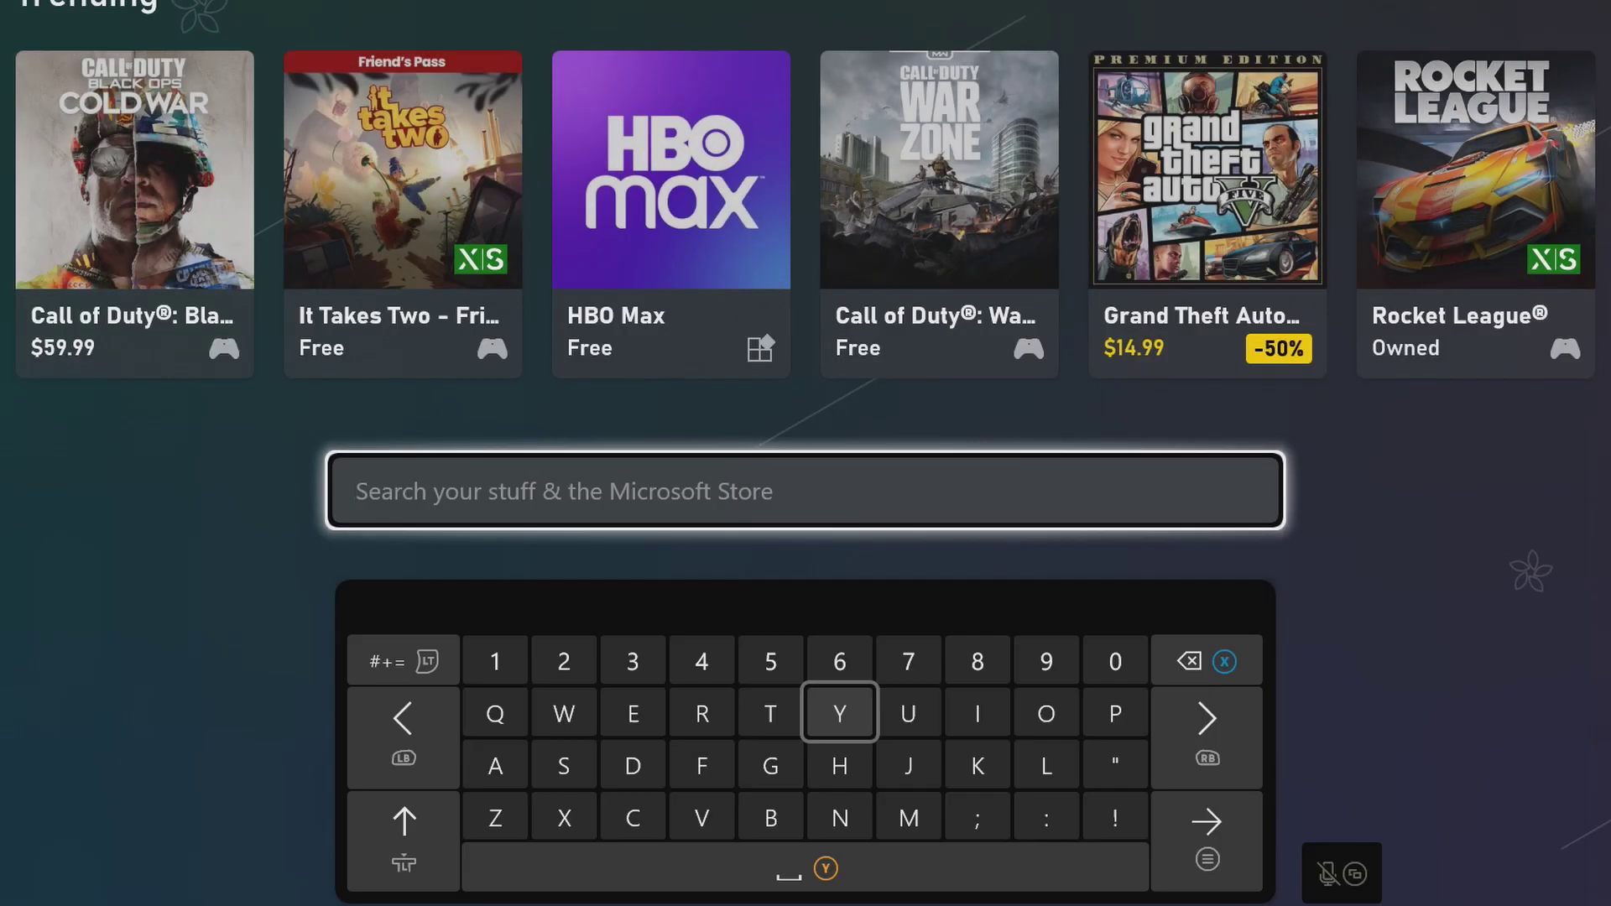
Switch to the Xbox search and look up "Mc" in the Microsoft Store.
key(Down)
key(Down)
key(Right)
text(M)
key(Left)
key(Left)
key(Left)
key(Left)
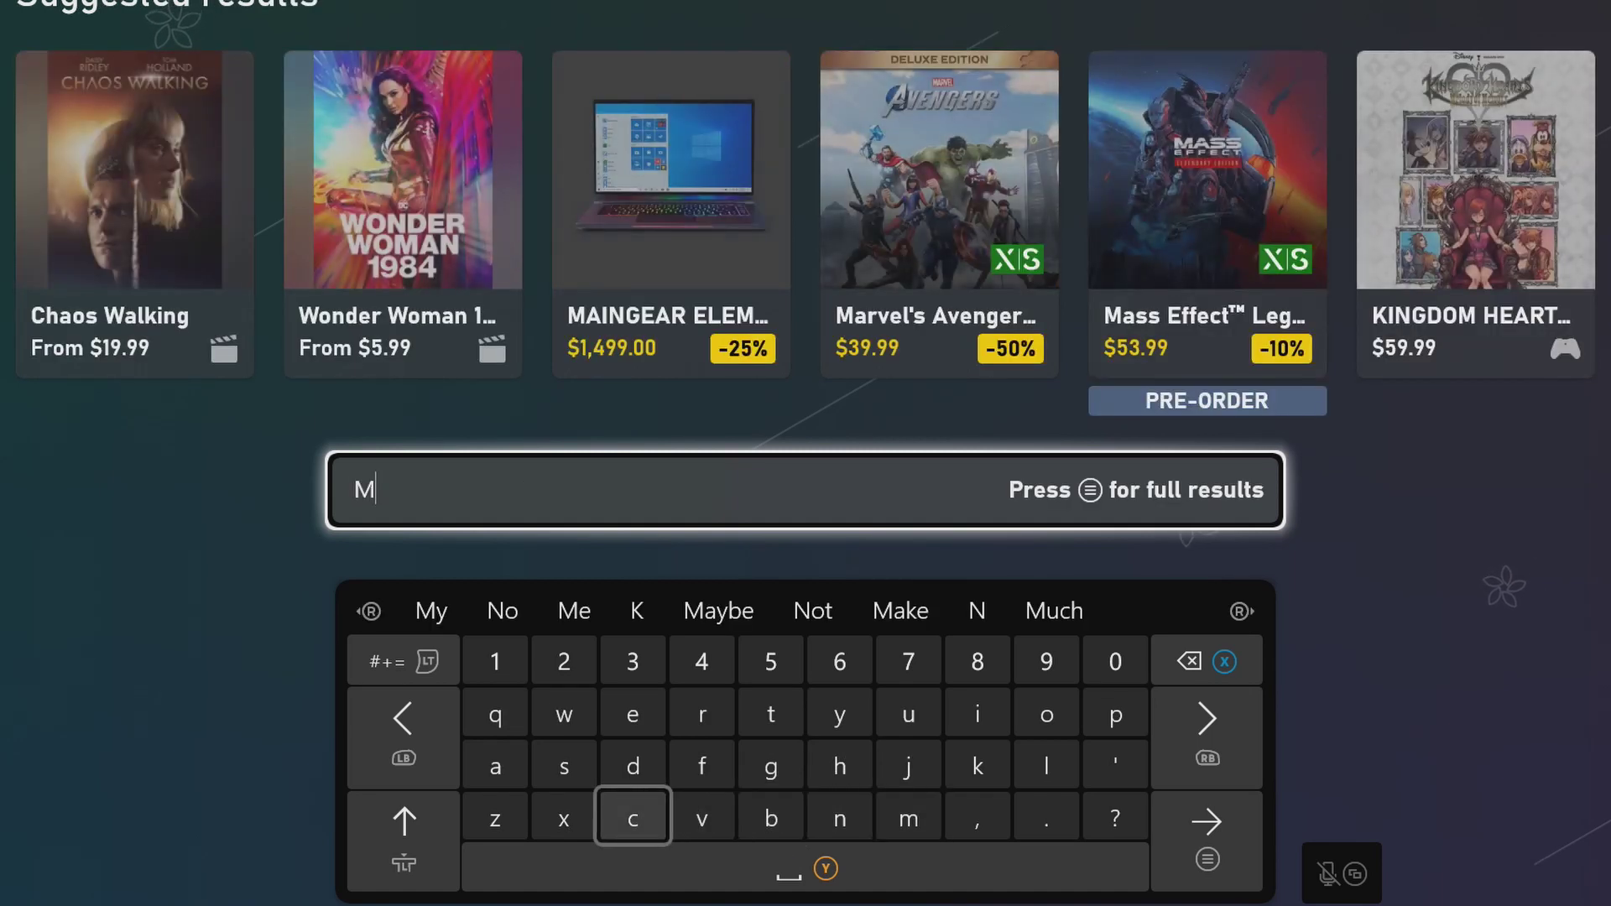
text(c)
Open MC Addons Manager from the suggested results and install it.
key(Up)
key(Up)
key(Up)
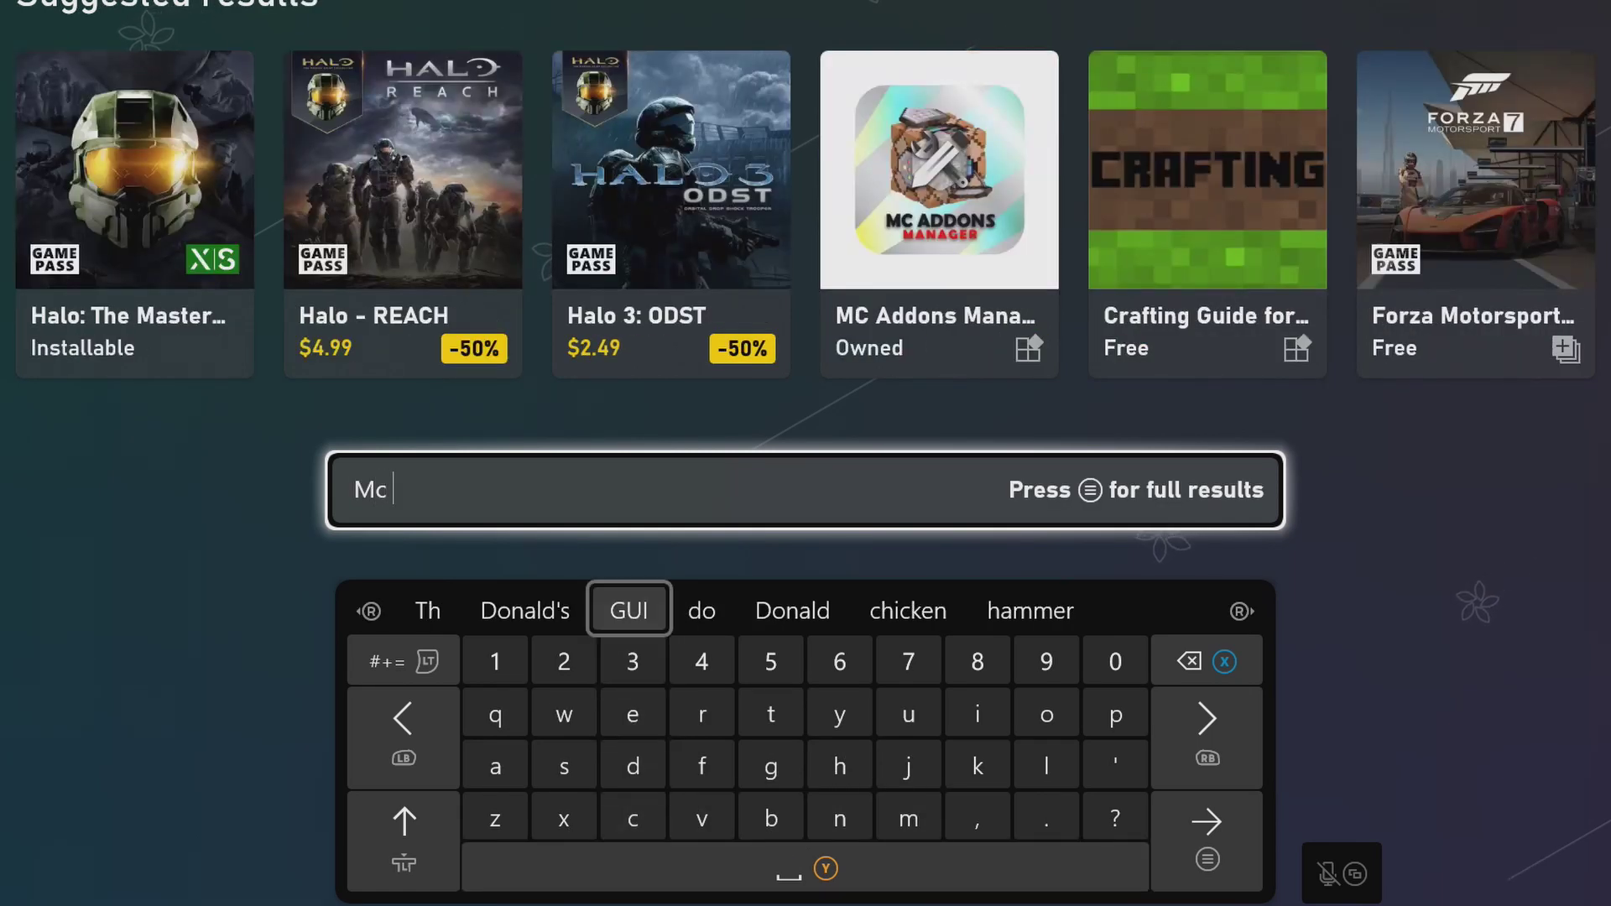
key(Up)
key(Right)
key(Right)
key(Return)
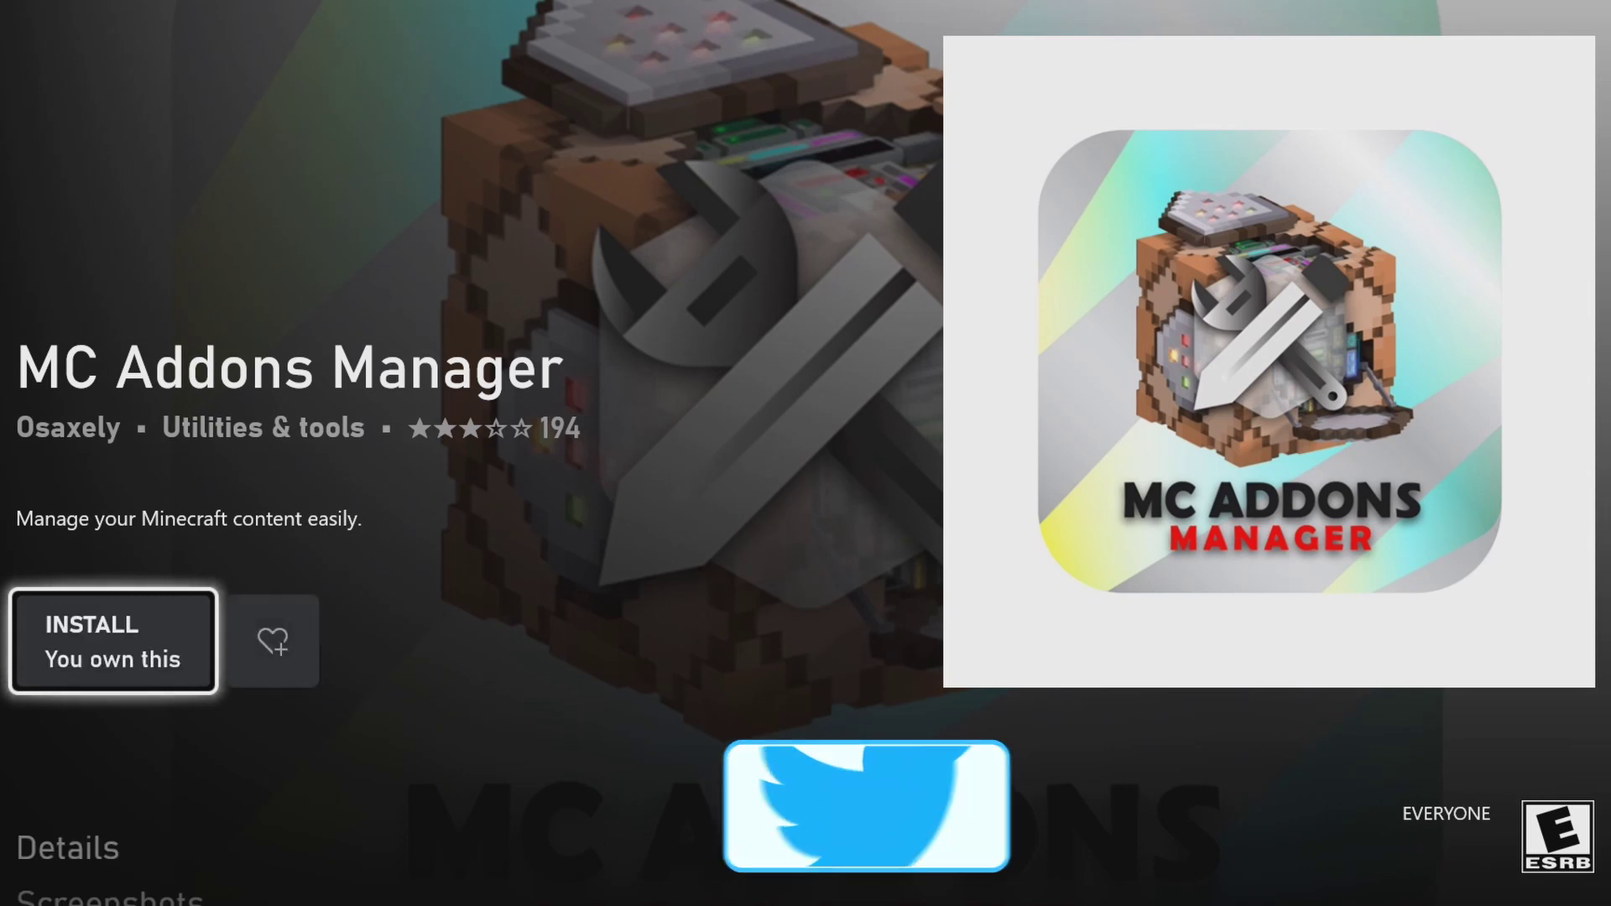
key(Return)
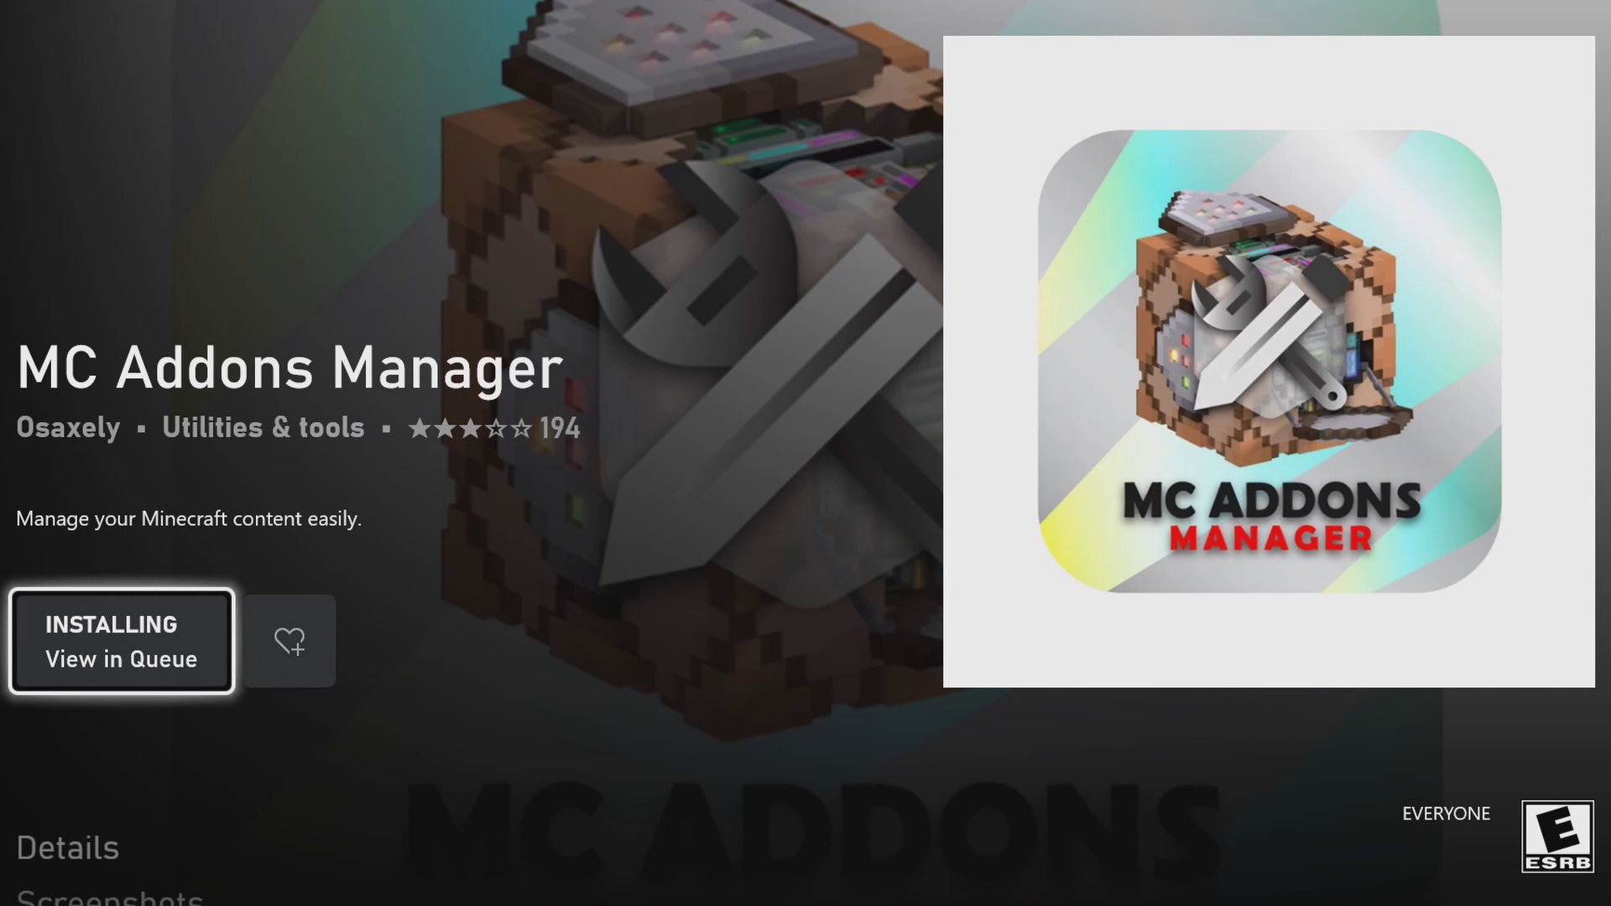
View the installation queue and launch MC Addons Manager from it.
key(Return)
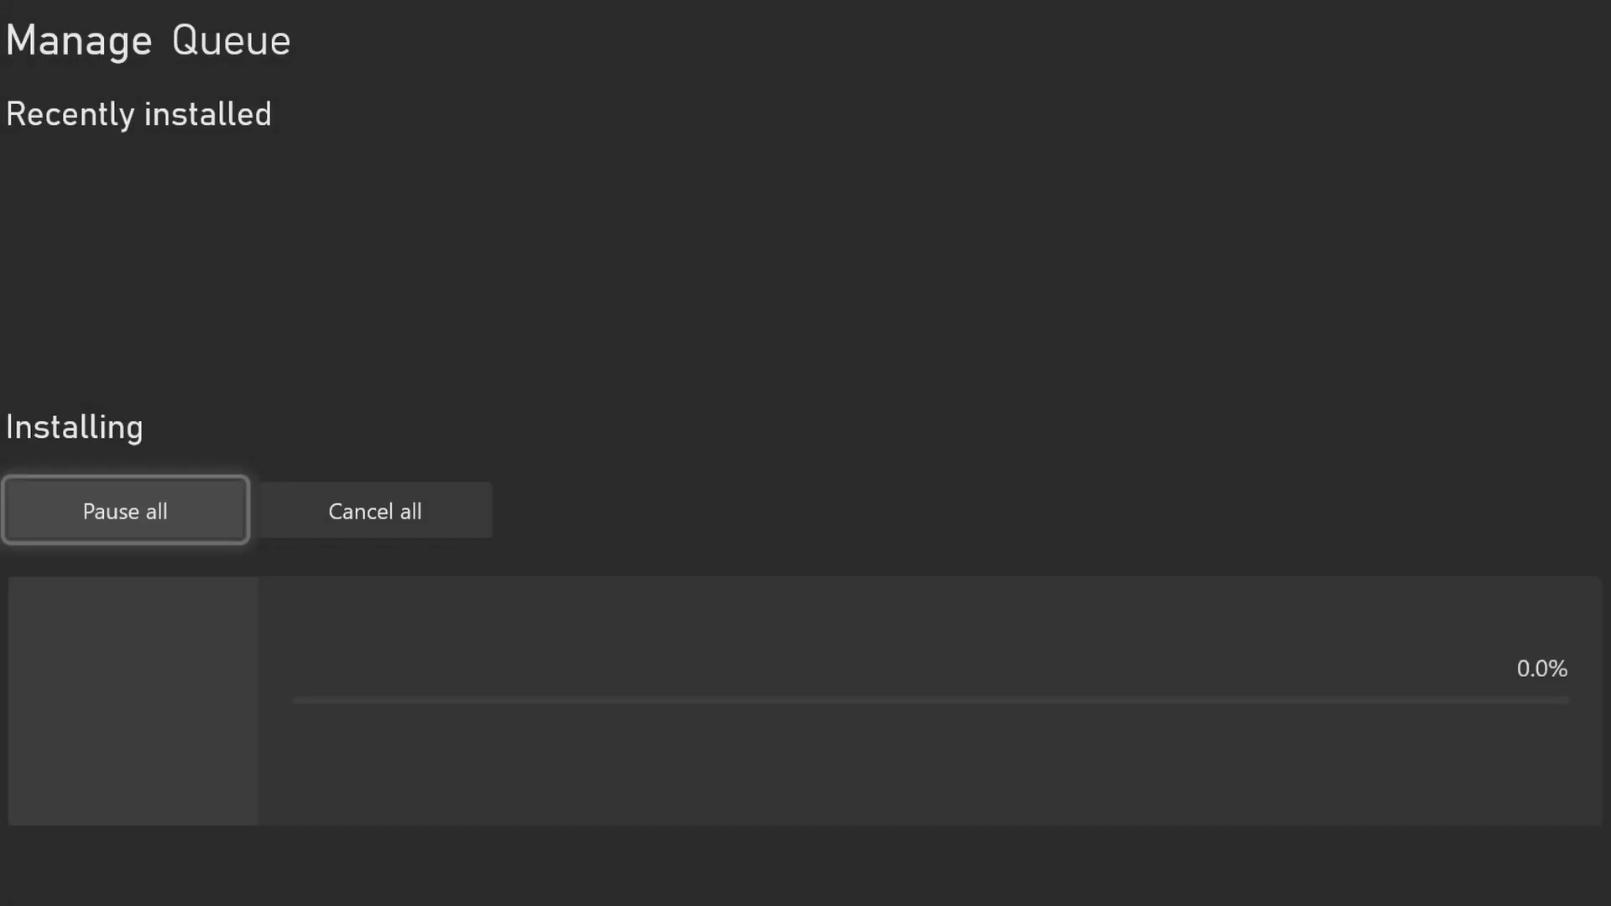
key(Down)
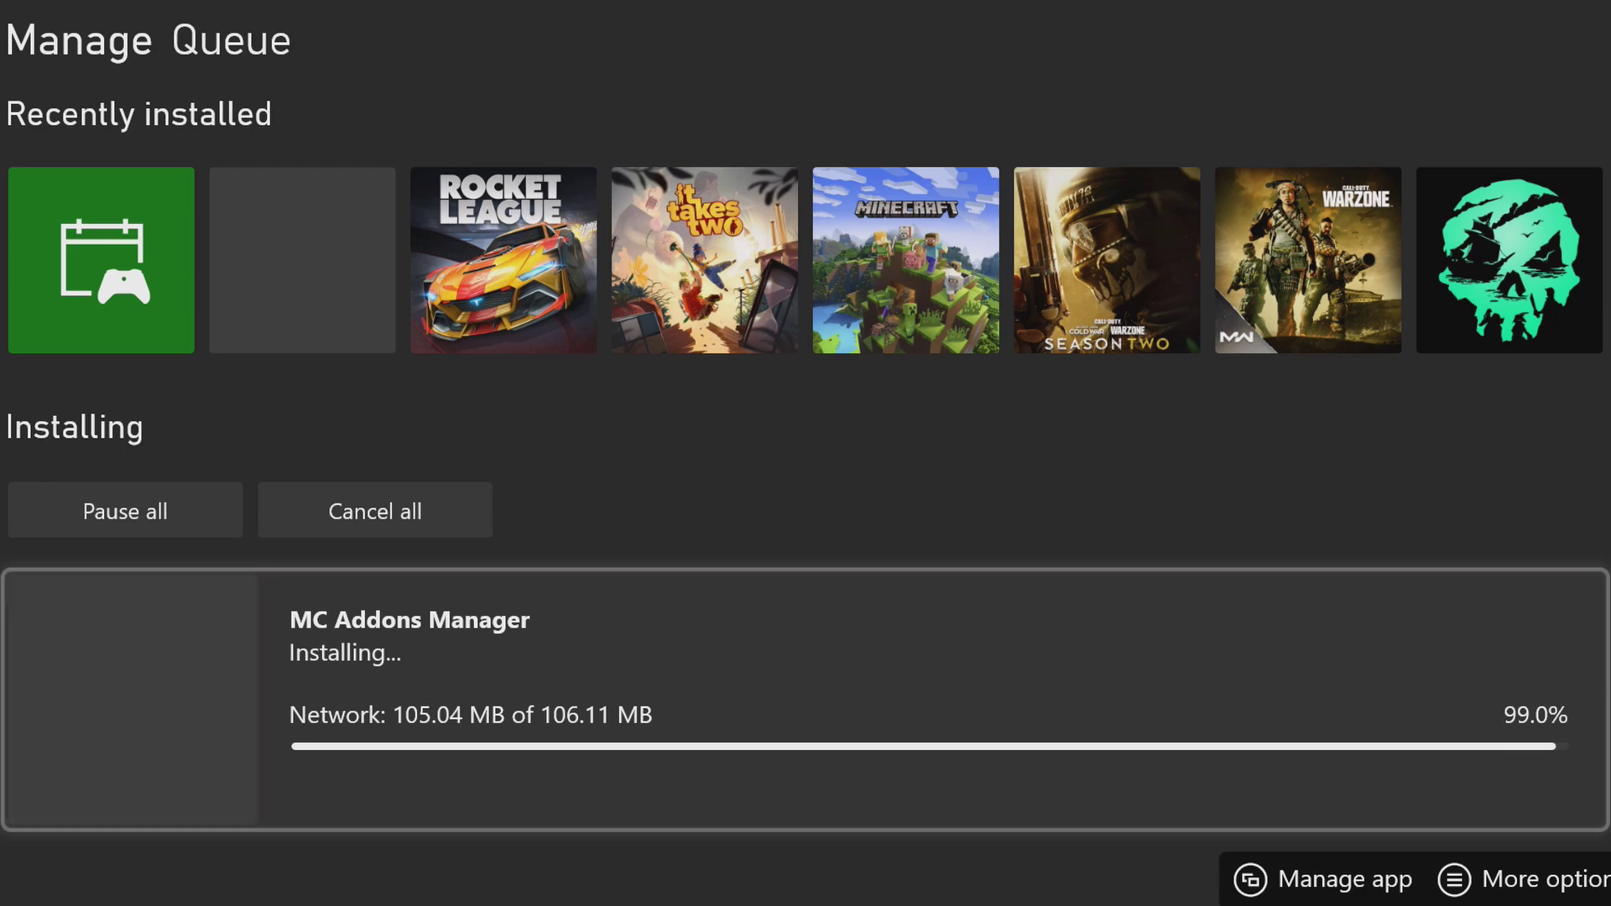
key(Return)
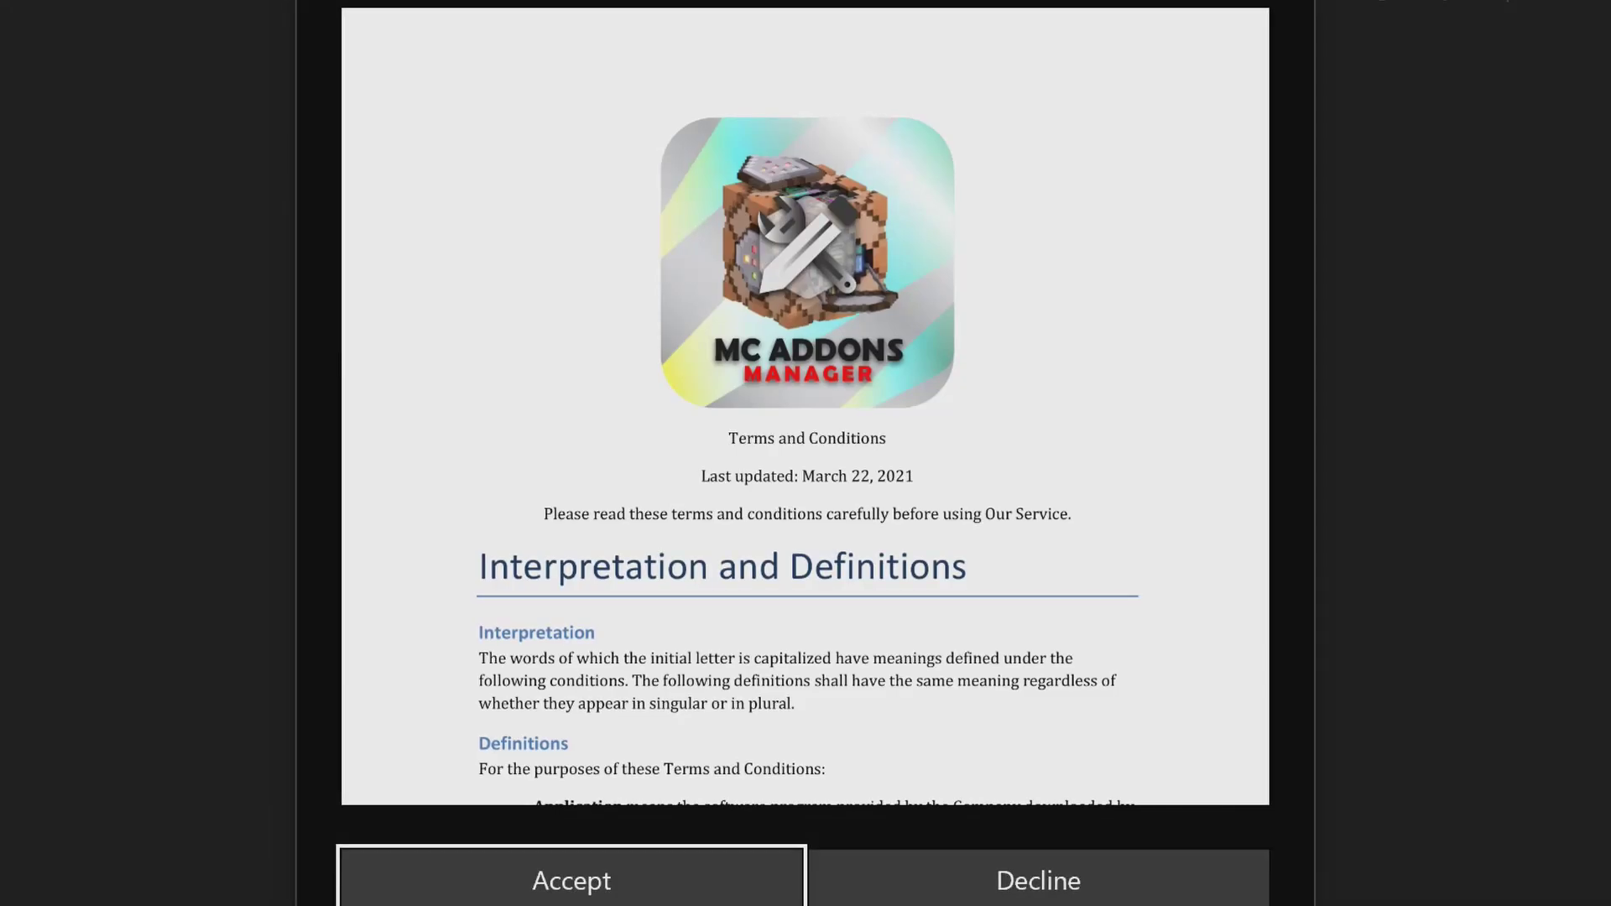
Read through the MC Addons Manager terms and conditions to the end and accept them.
scroll(1111, 479, down, 20)
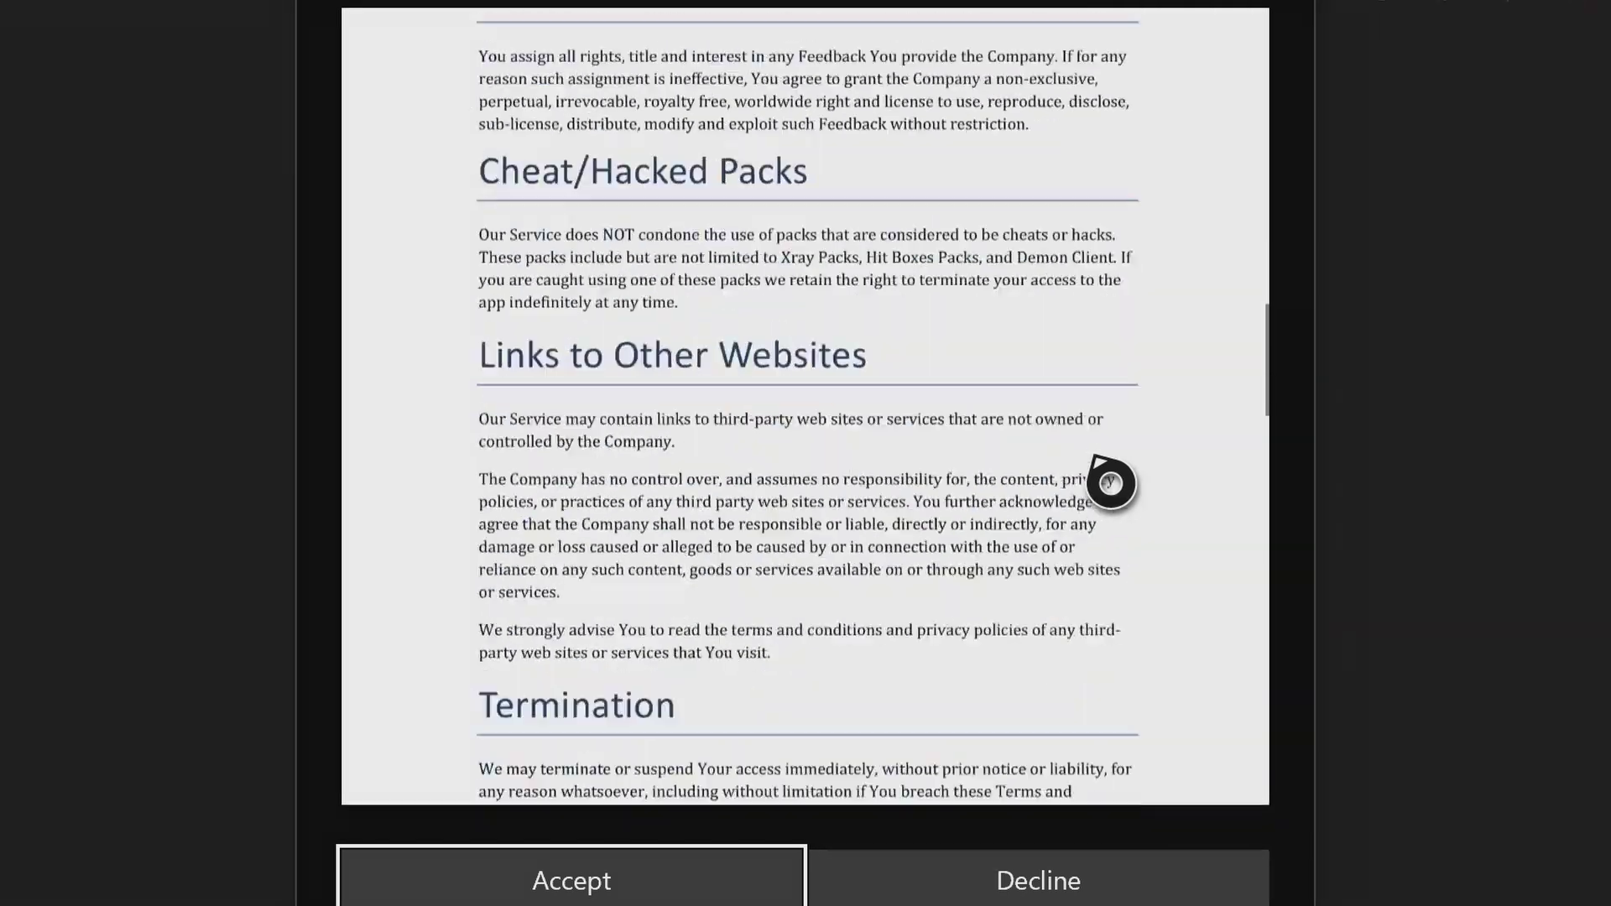
scroll(1111, 483, down, 20)
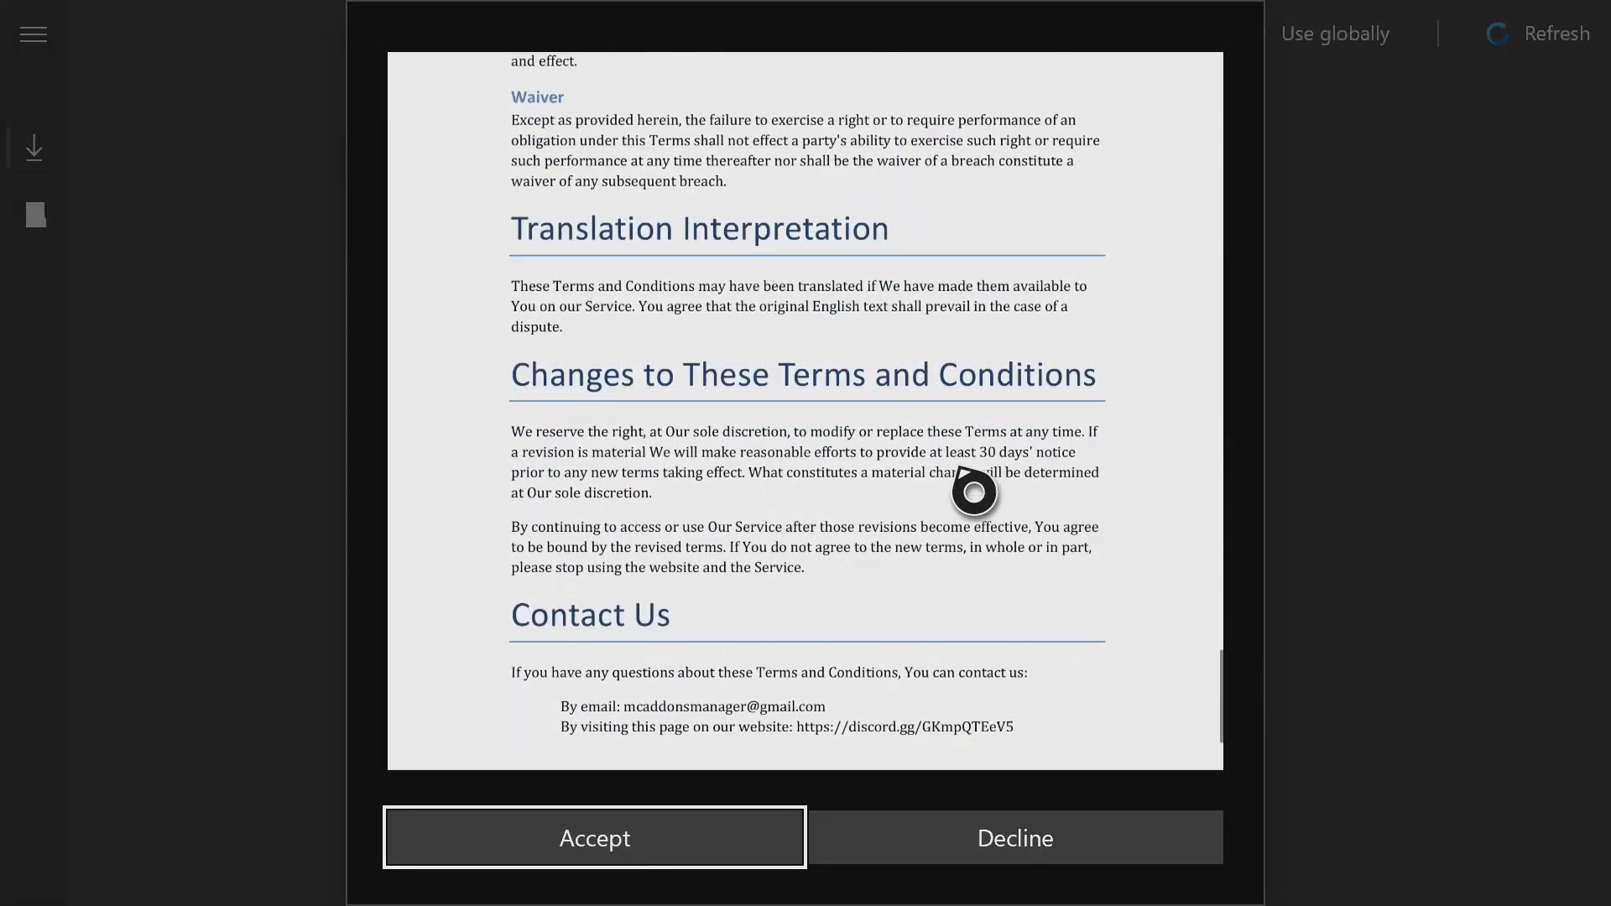
click(548, 855)
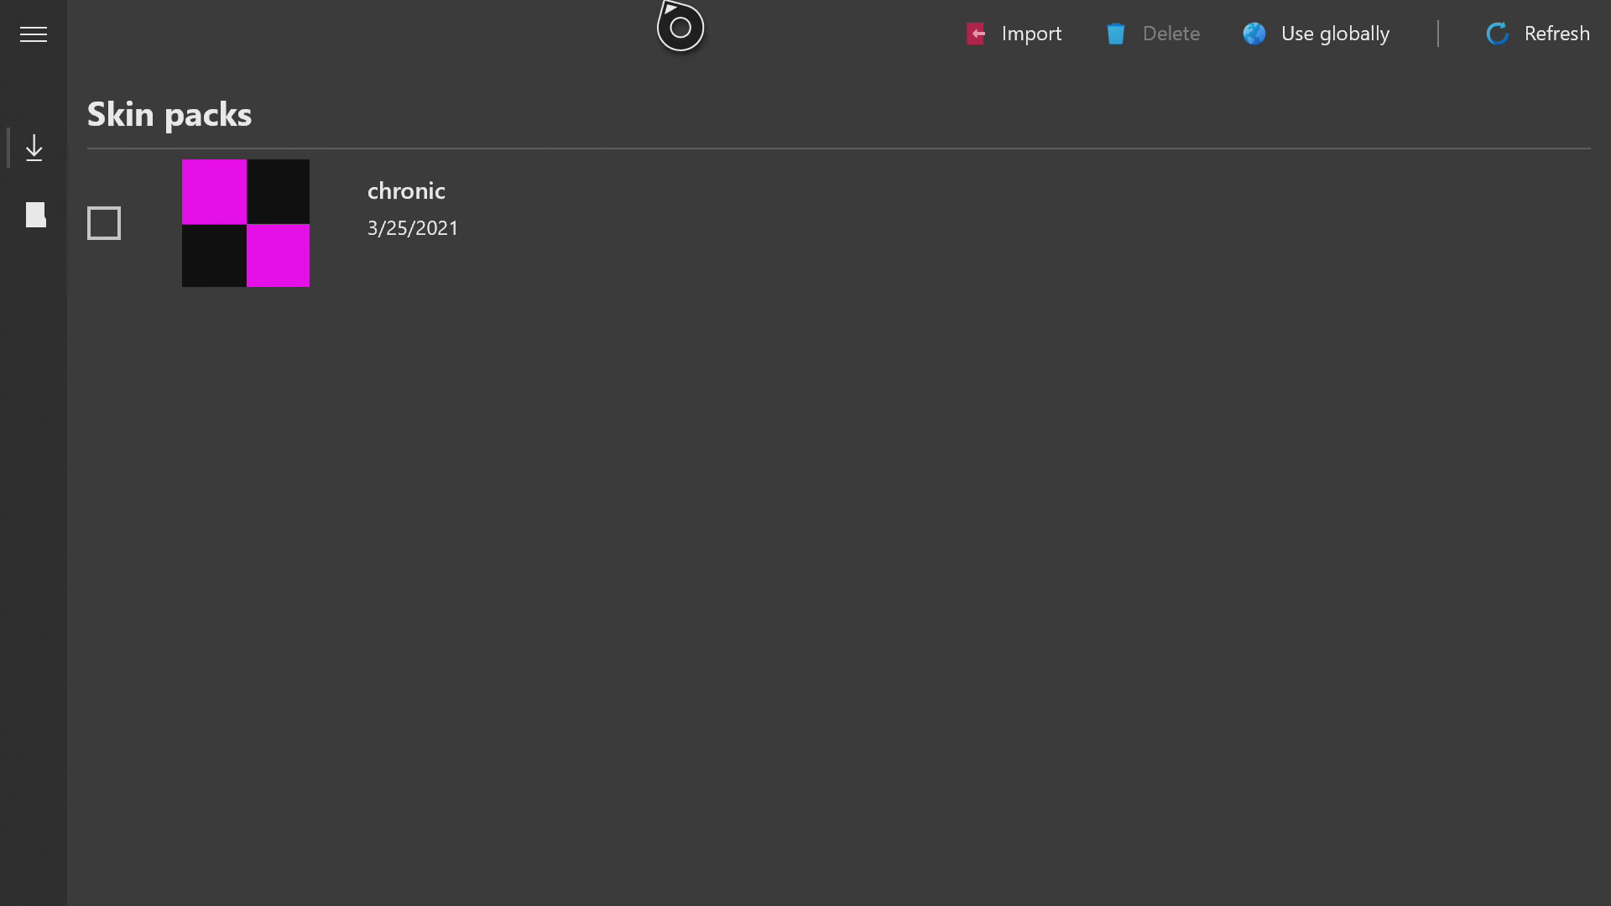
Import ConsoleShader.mcpack from the Downloads folder and agree to delete the source pack file.
click(1007, 42)
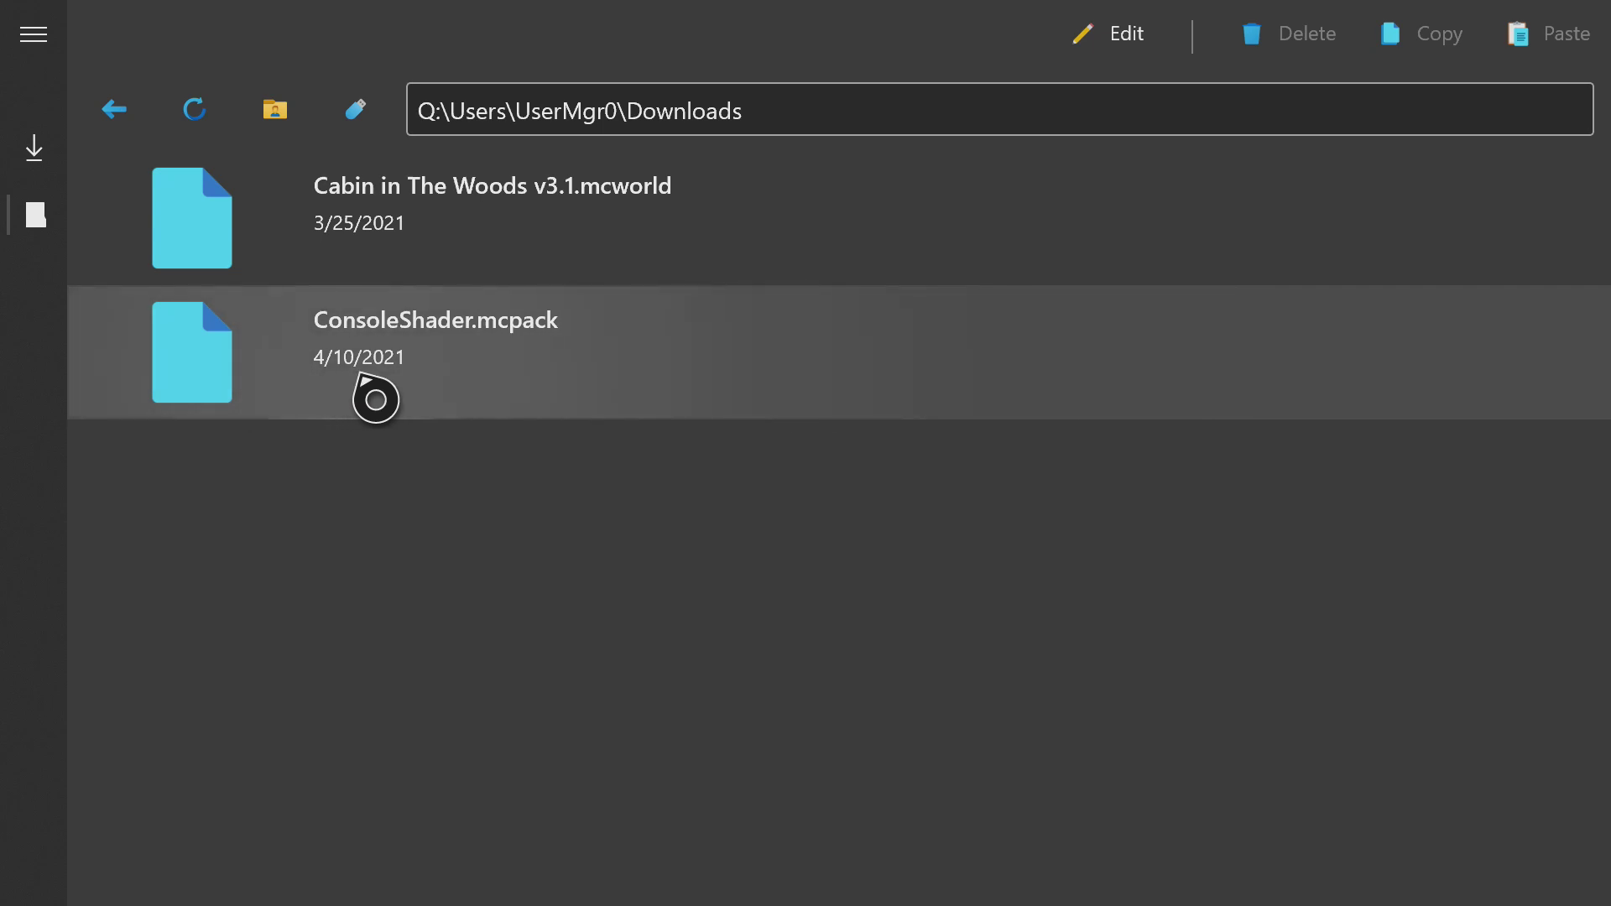
click(711, 396)
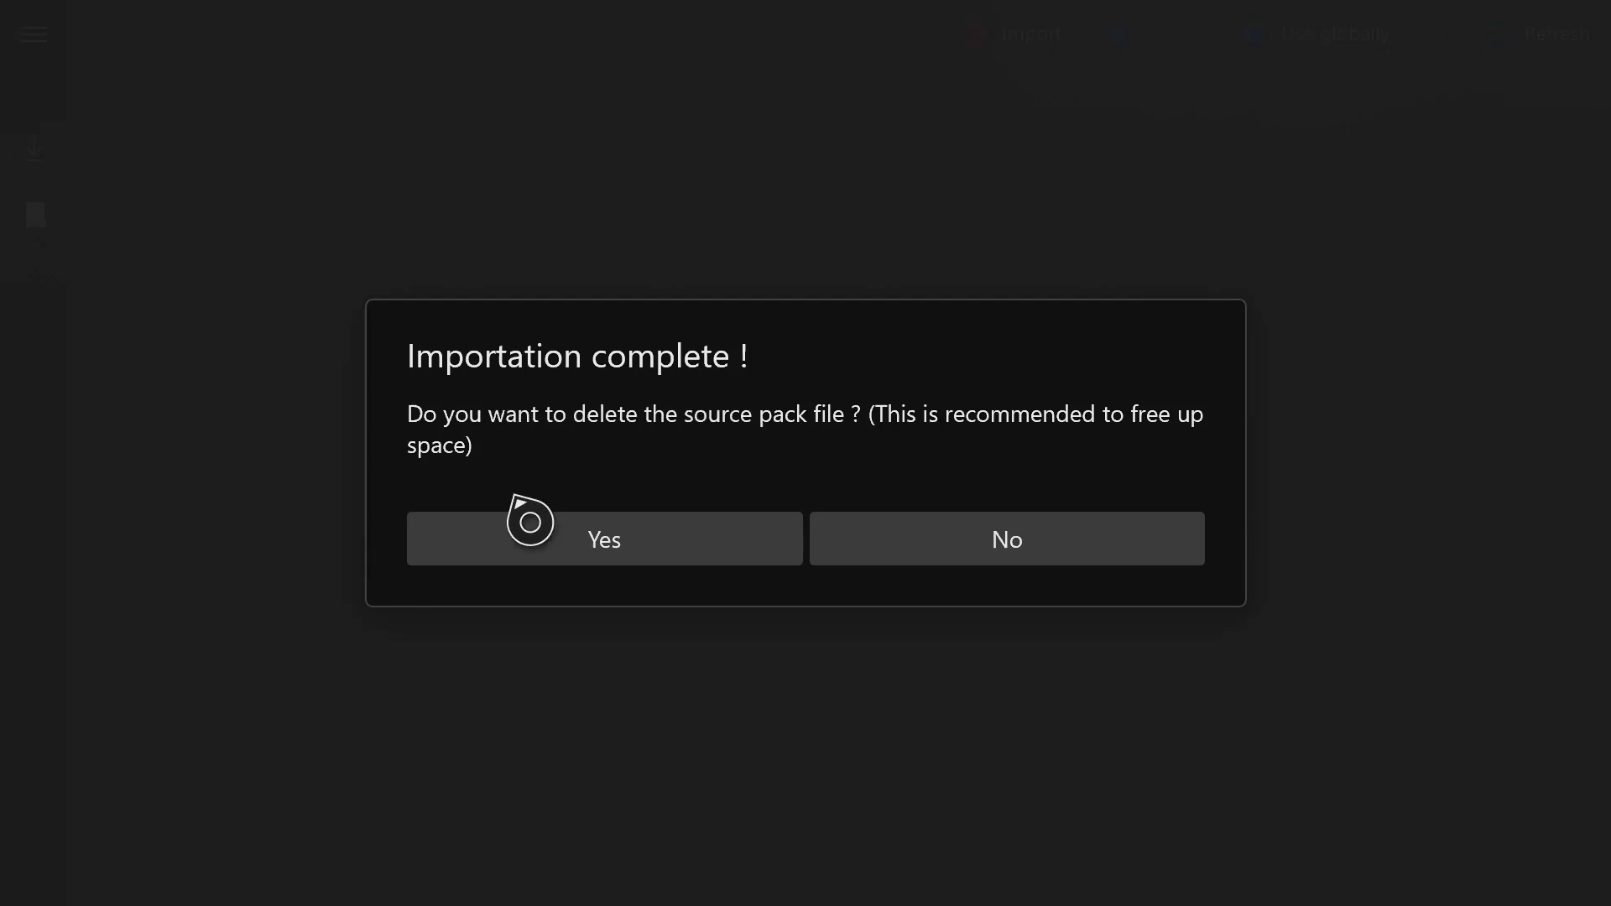
click(532, 527)
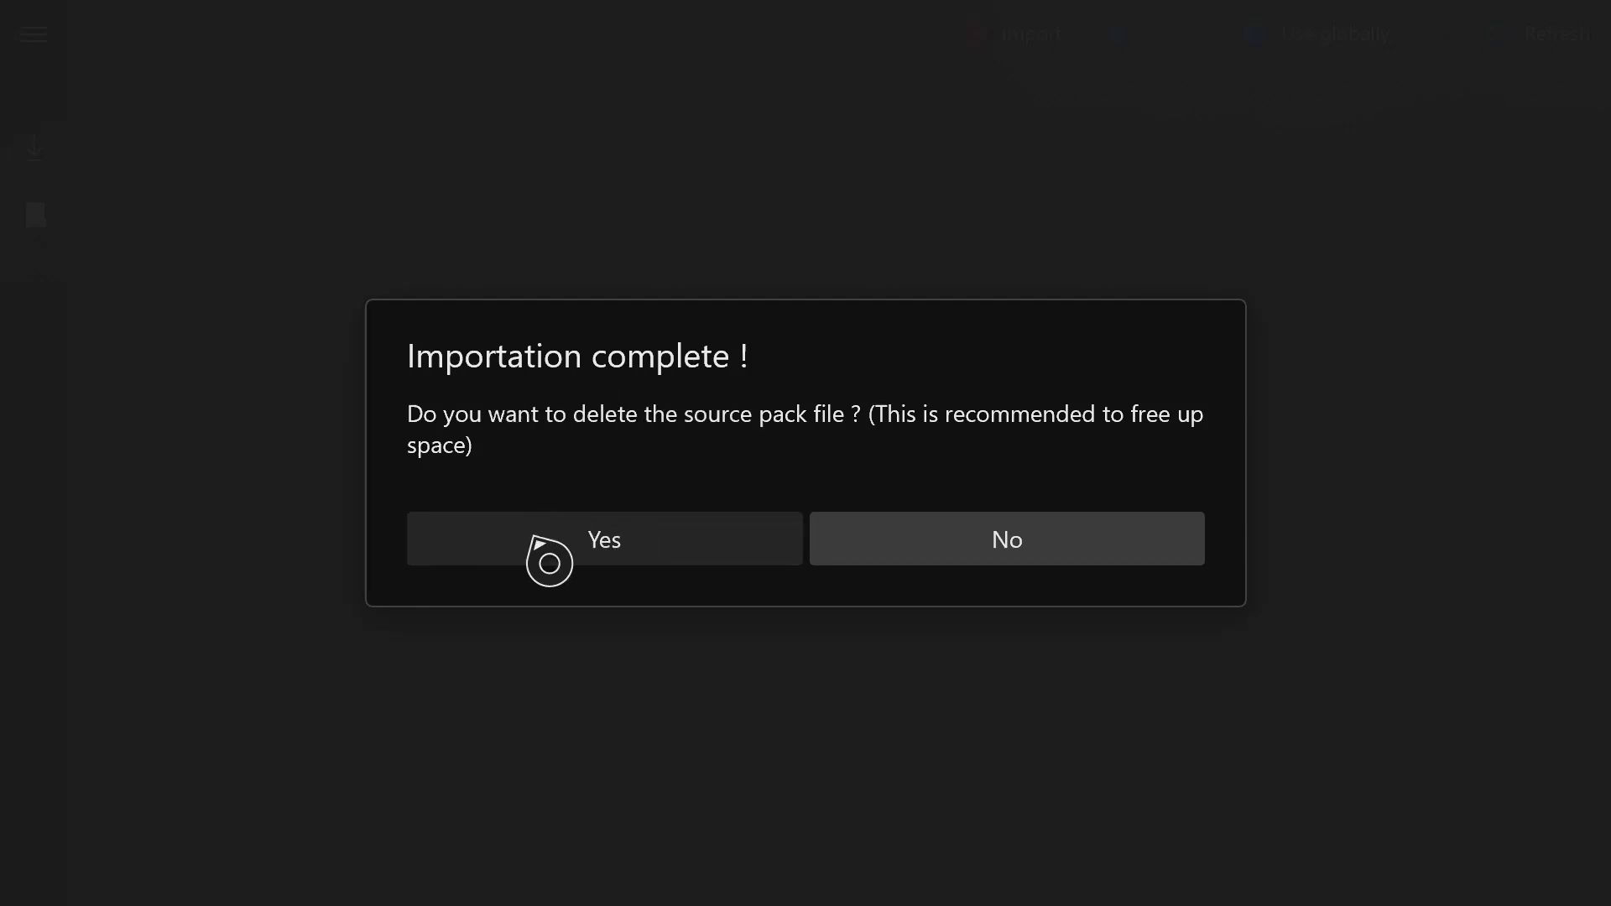
click(601, 560)
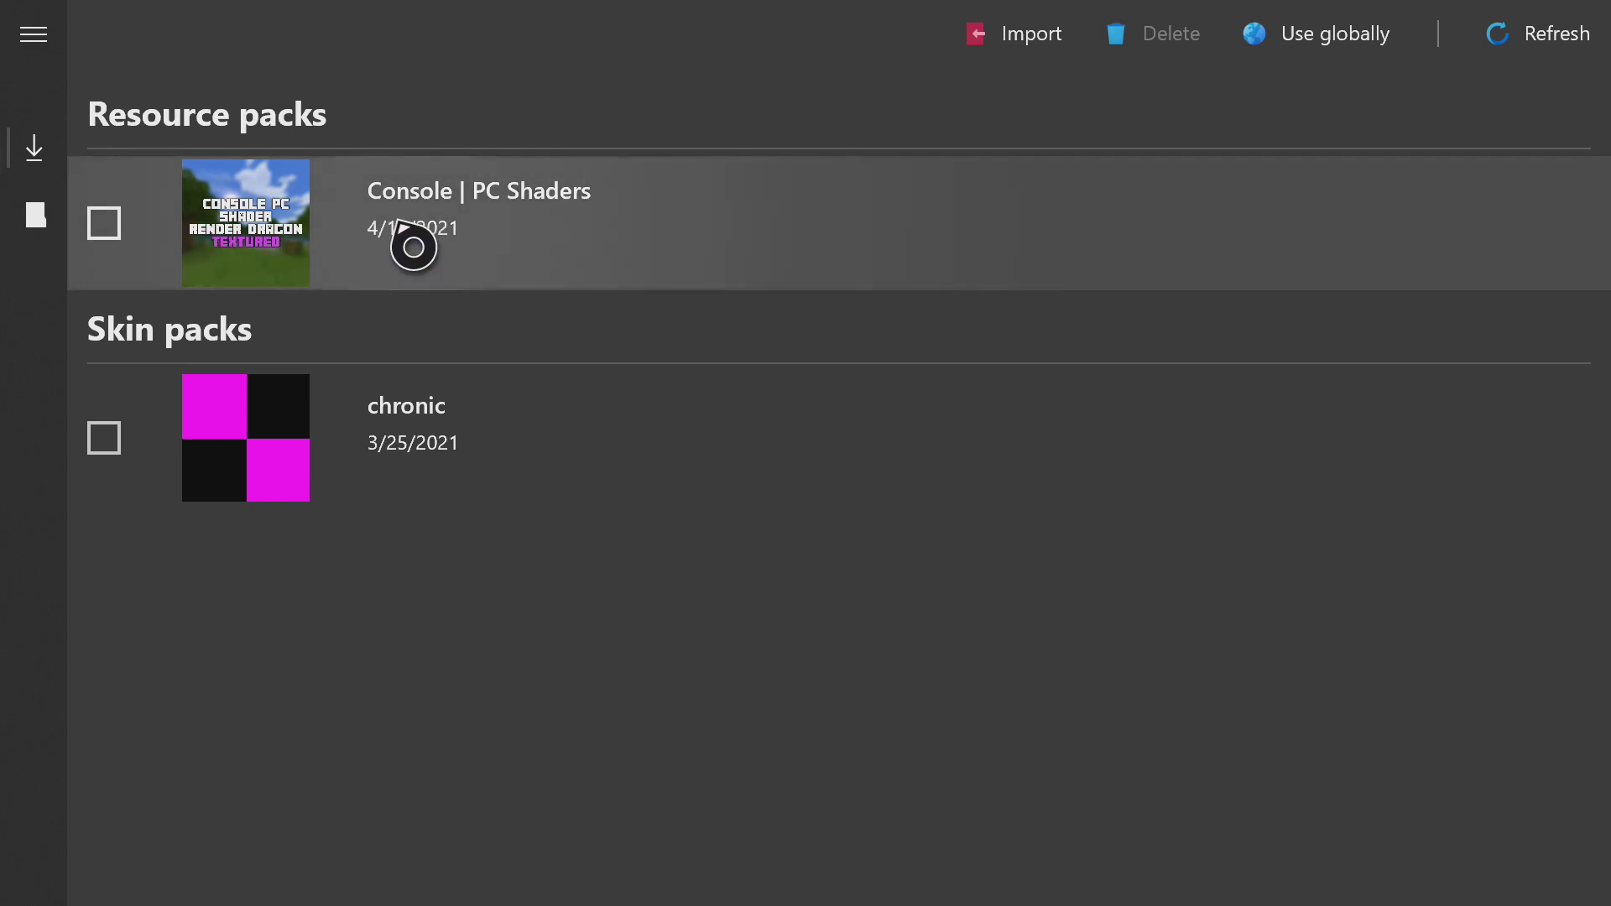
Set the Console | PC Shaders resource pack to be used globally and agree to the extra disk space.
click(109, 225)
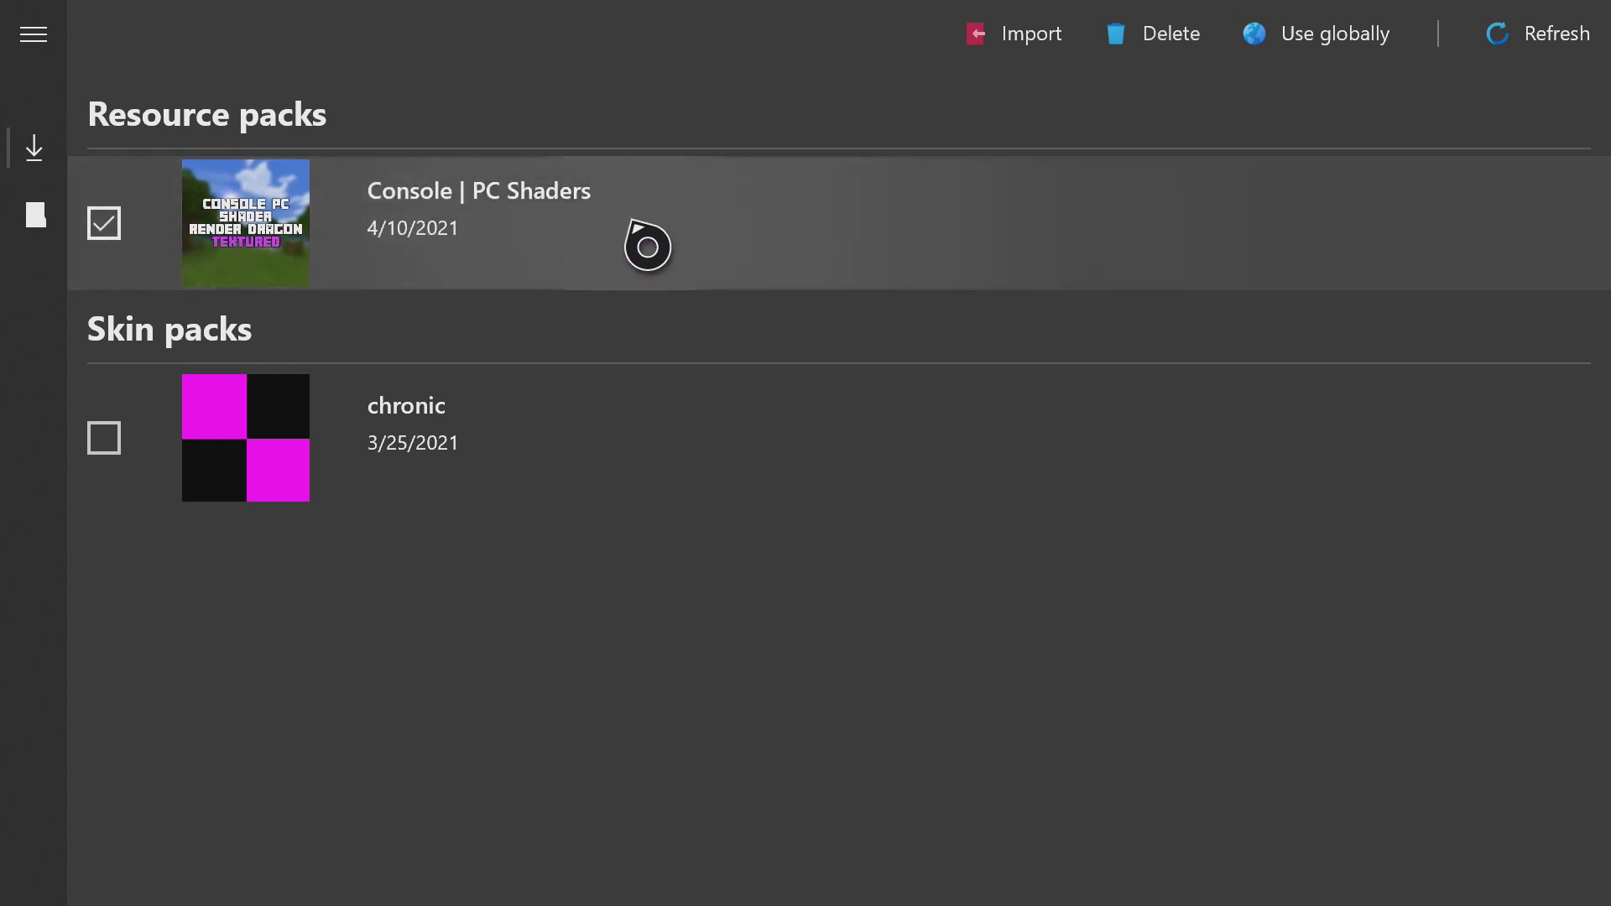
click(1339, 25)
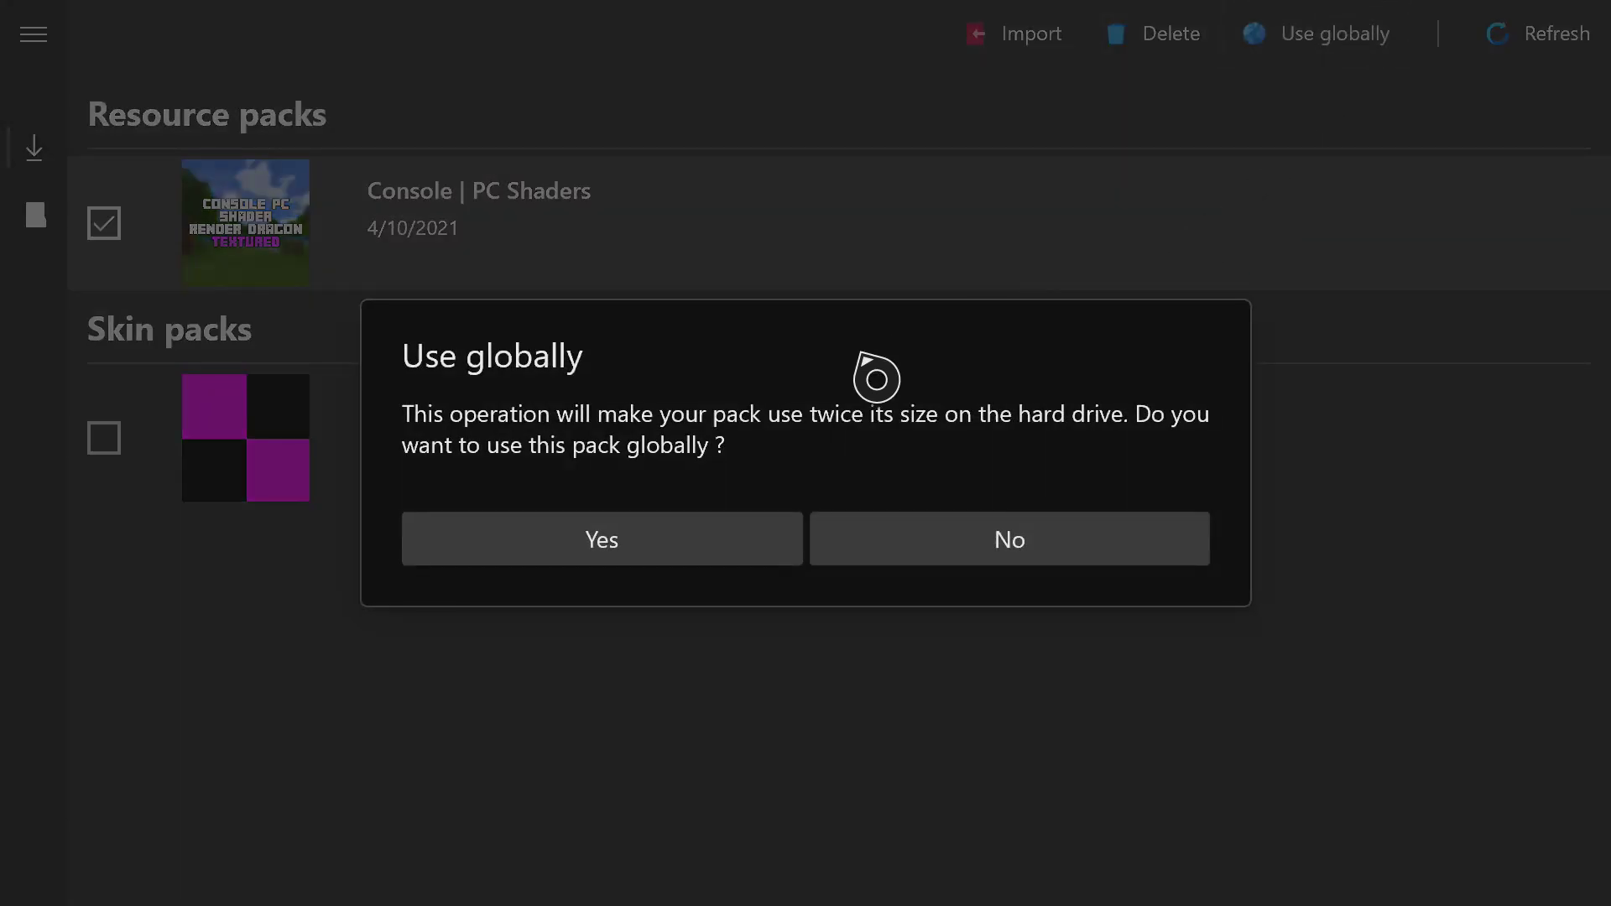
click(584, 542)
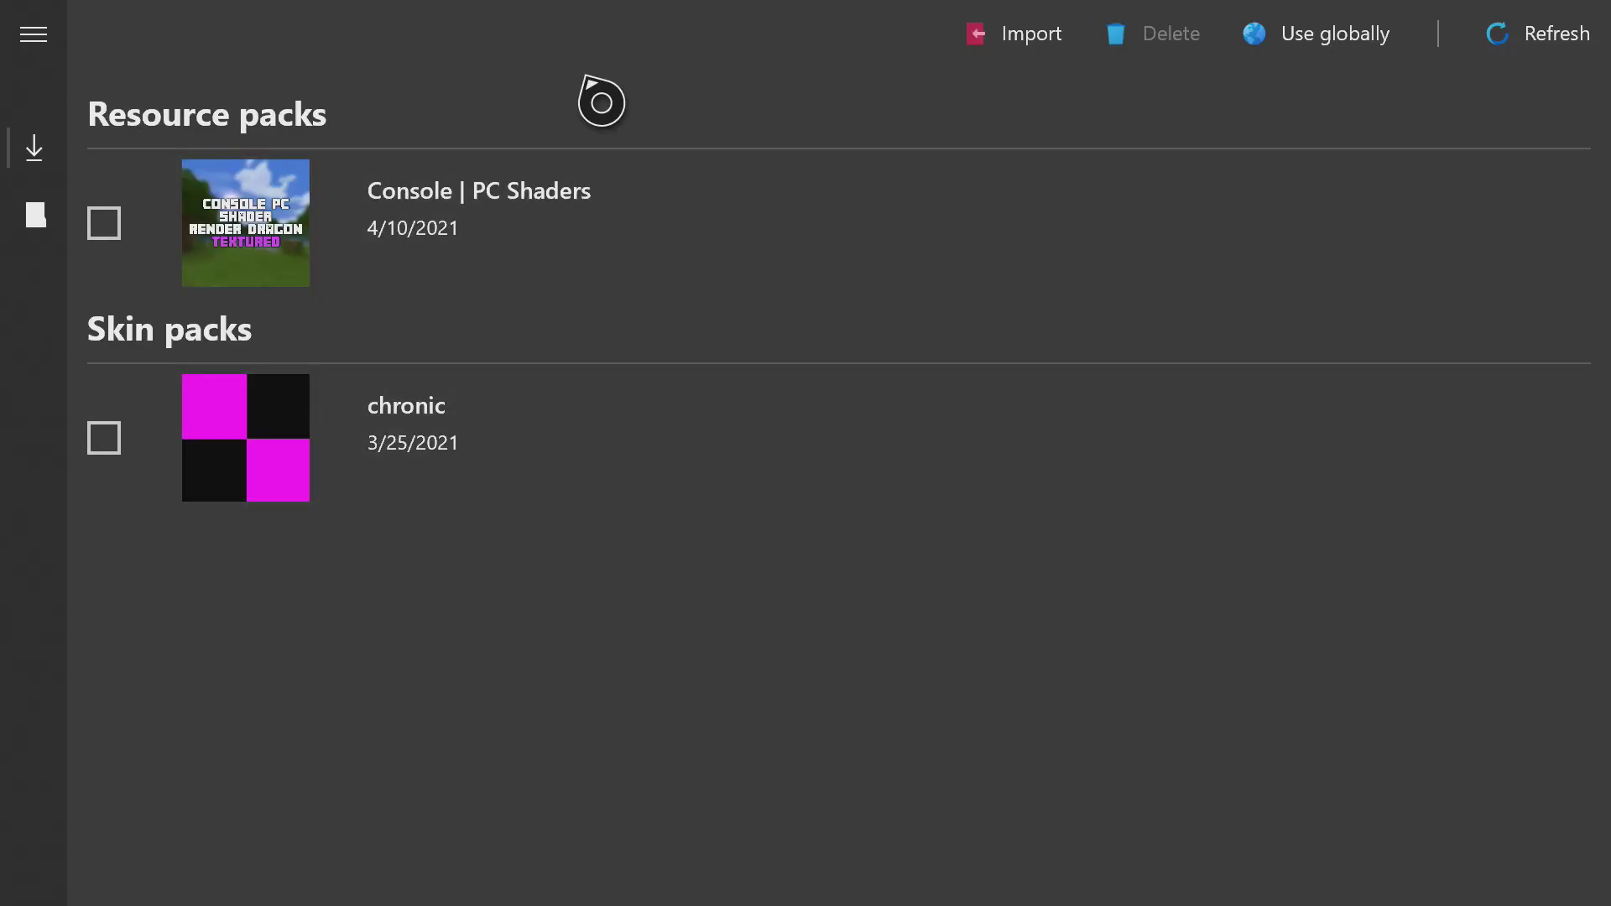
Switch to Minecraft from the console's games and apps, and dismiss the 1.16.220 release notes.
key(super)
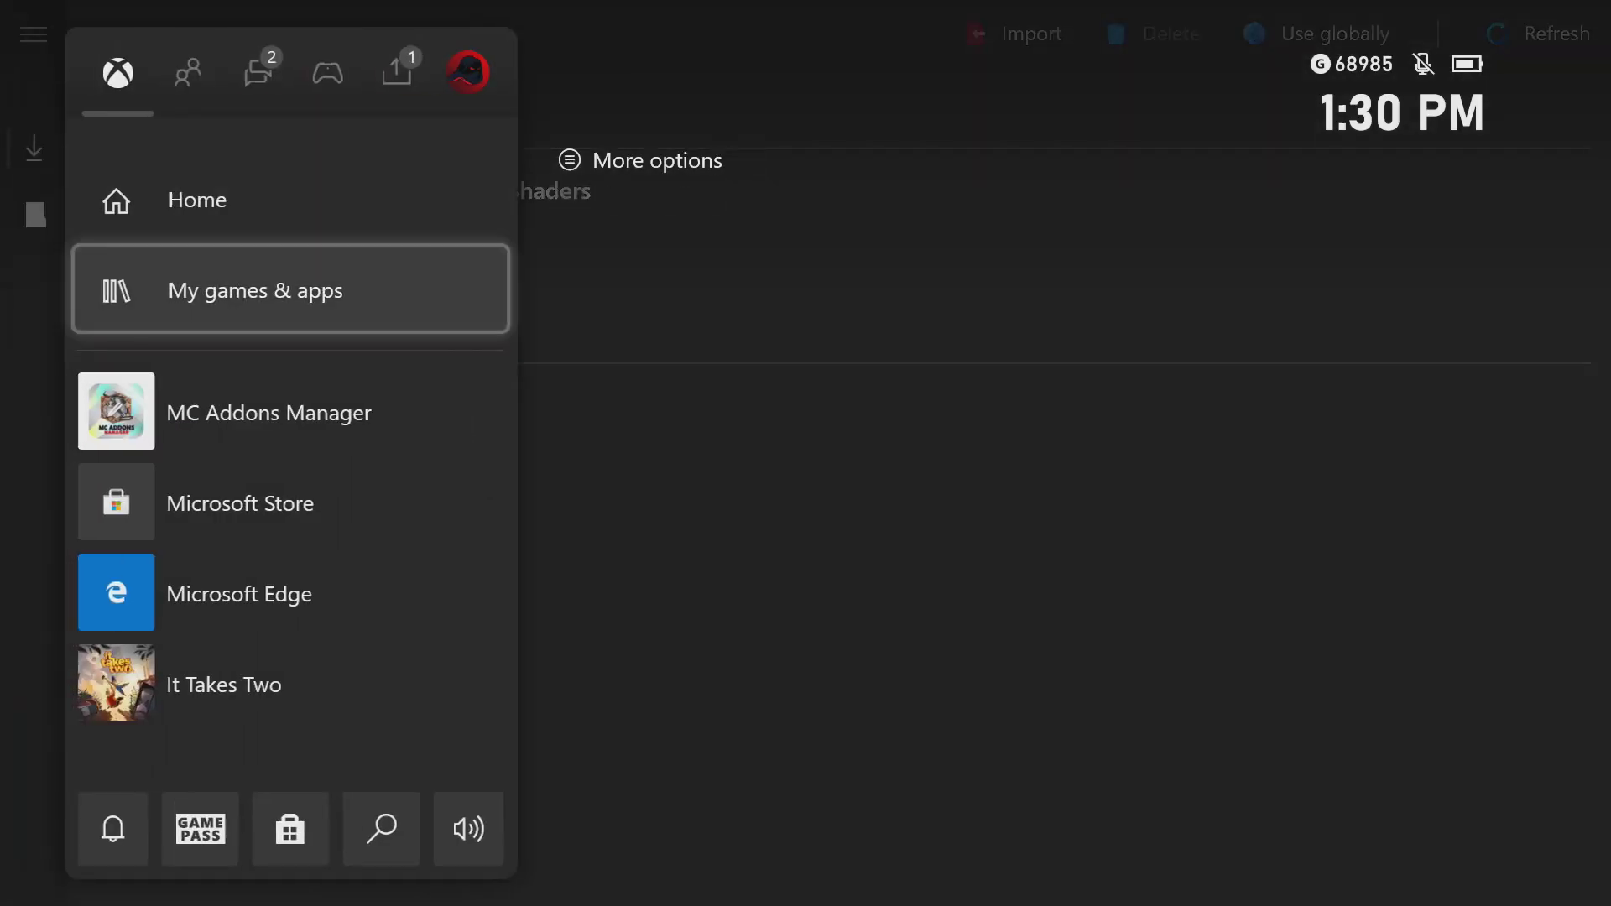
key(Return)
key(Down)
key(Down)
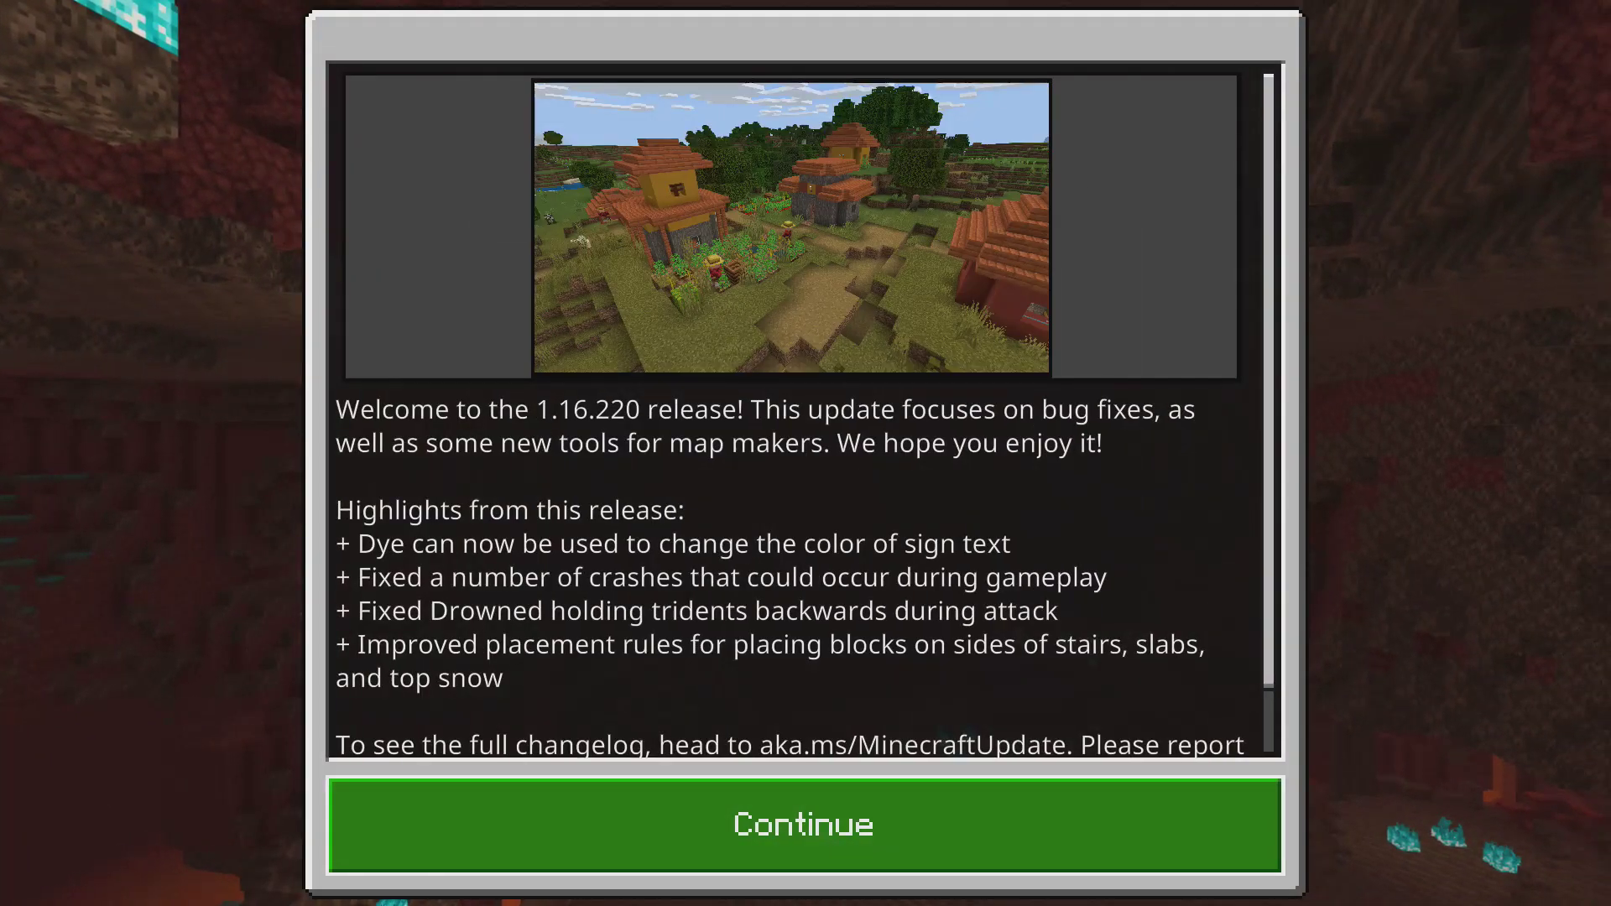
key(Return)
key(Left)
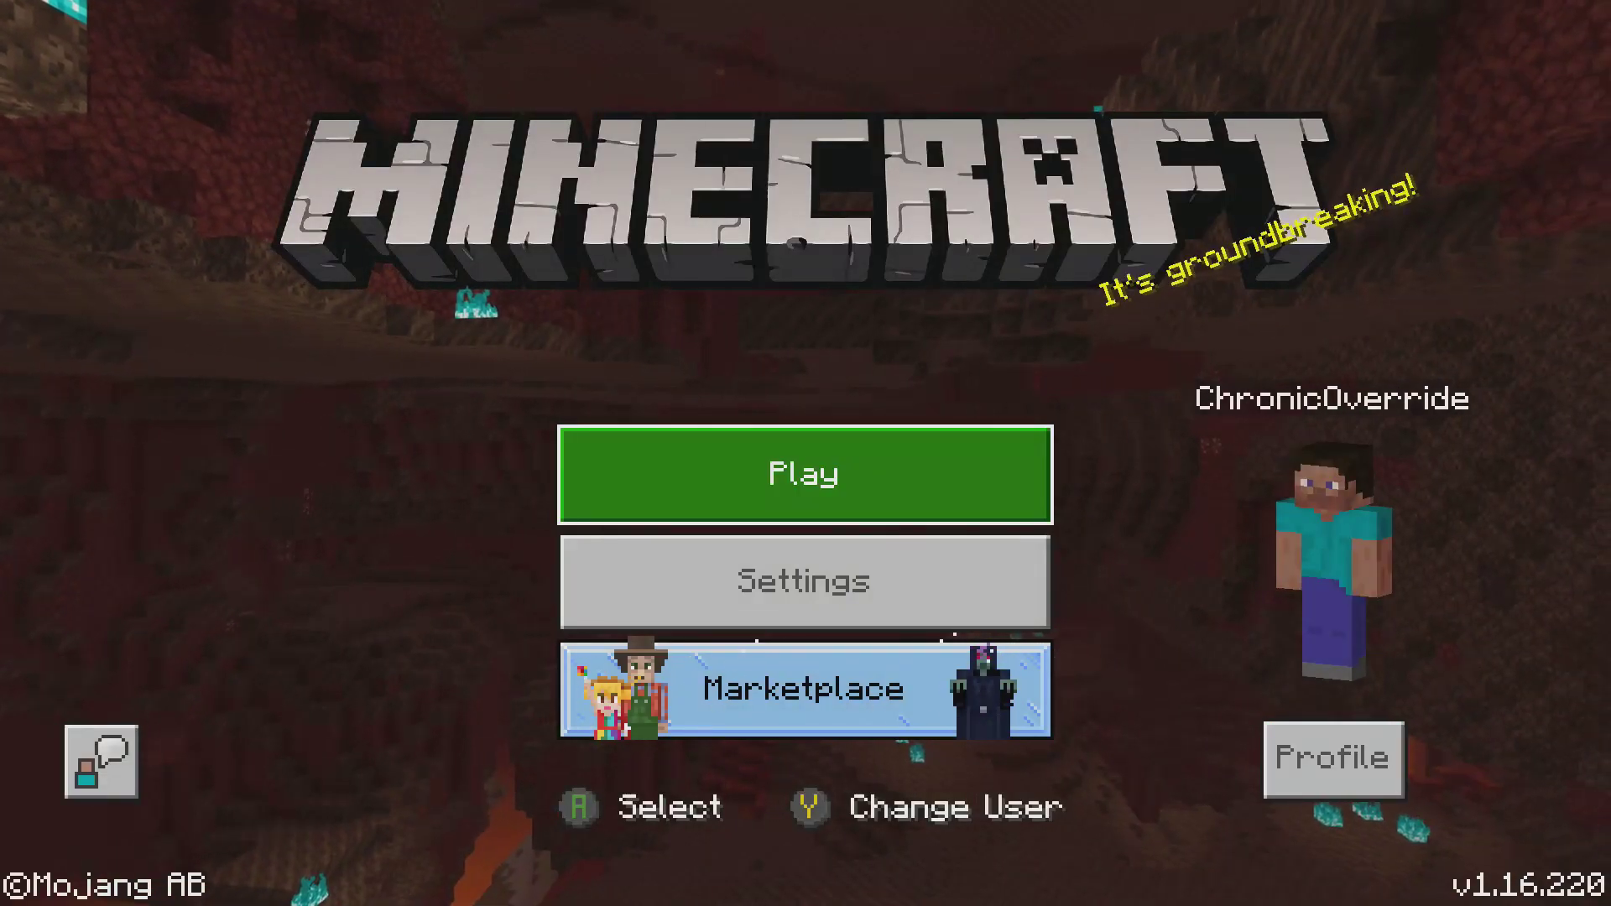
Open the Global Resources section of the Minecraft settings.
key(Down)
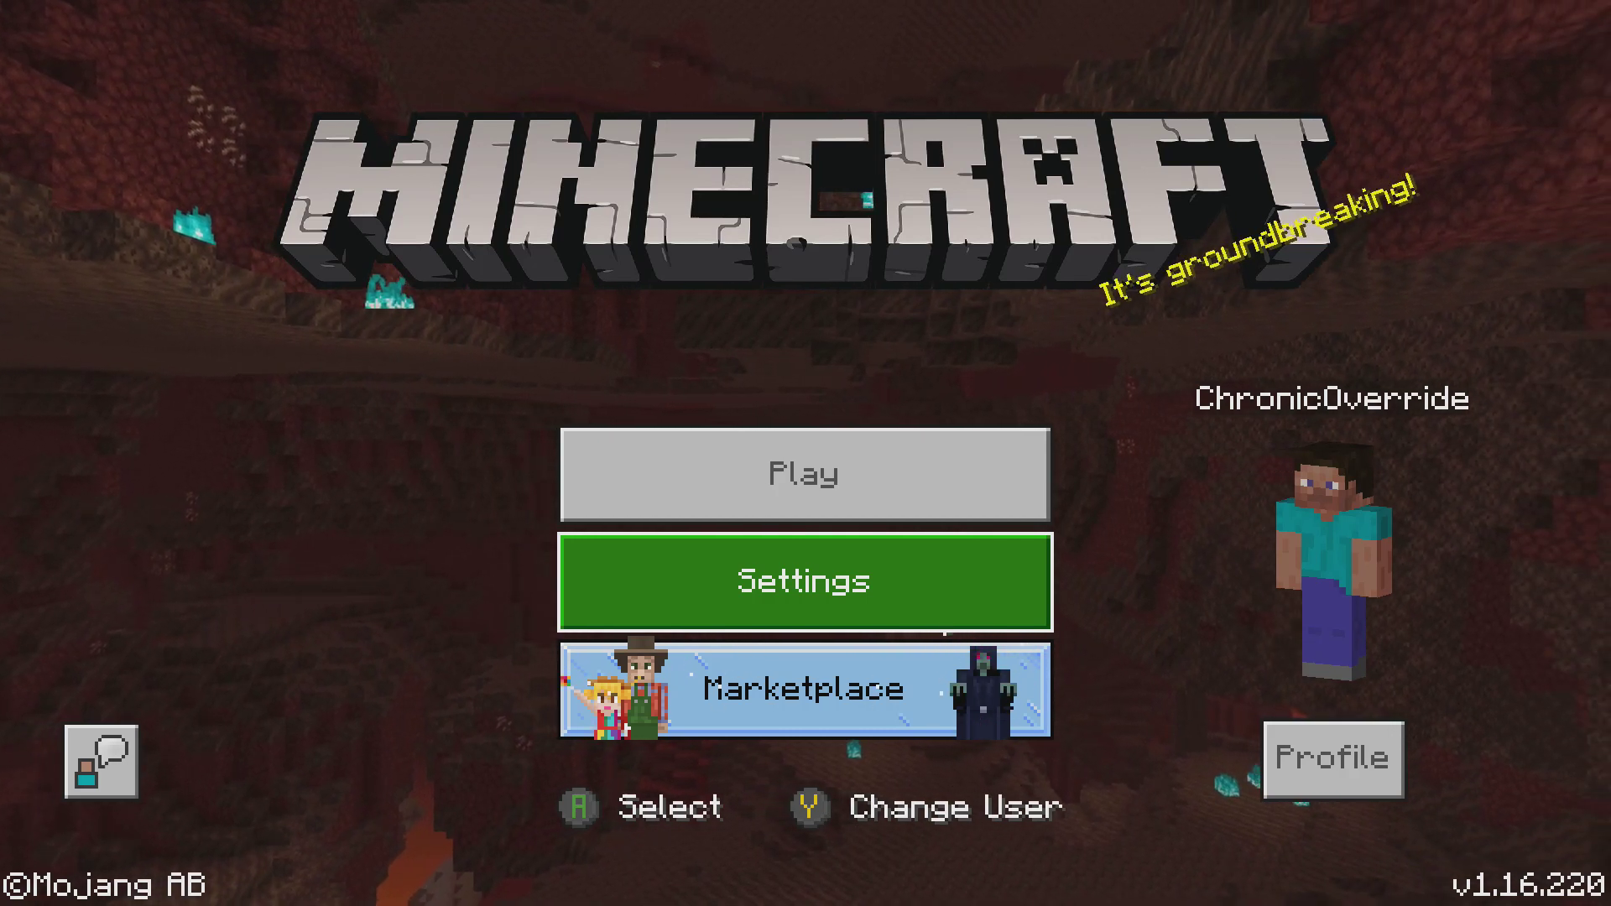
key(Return)
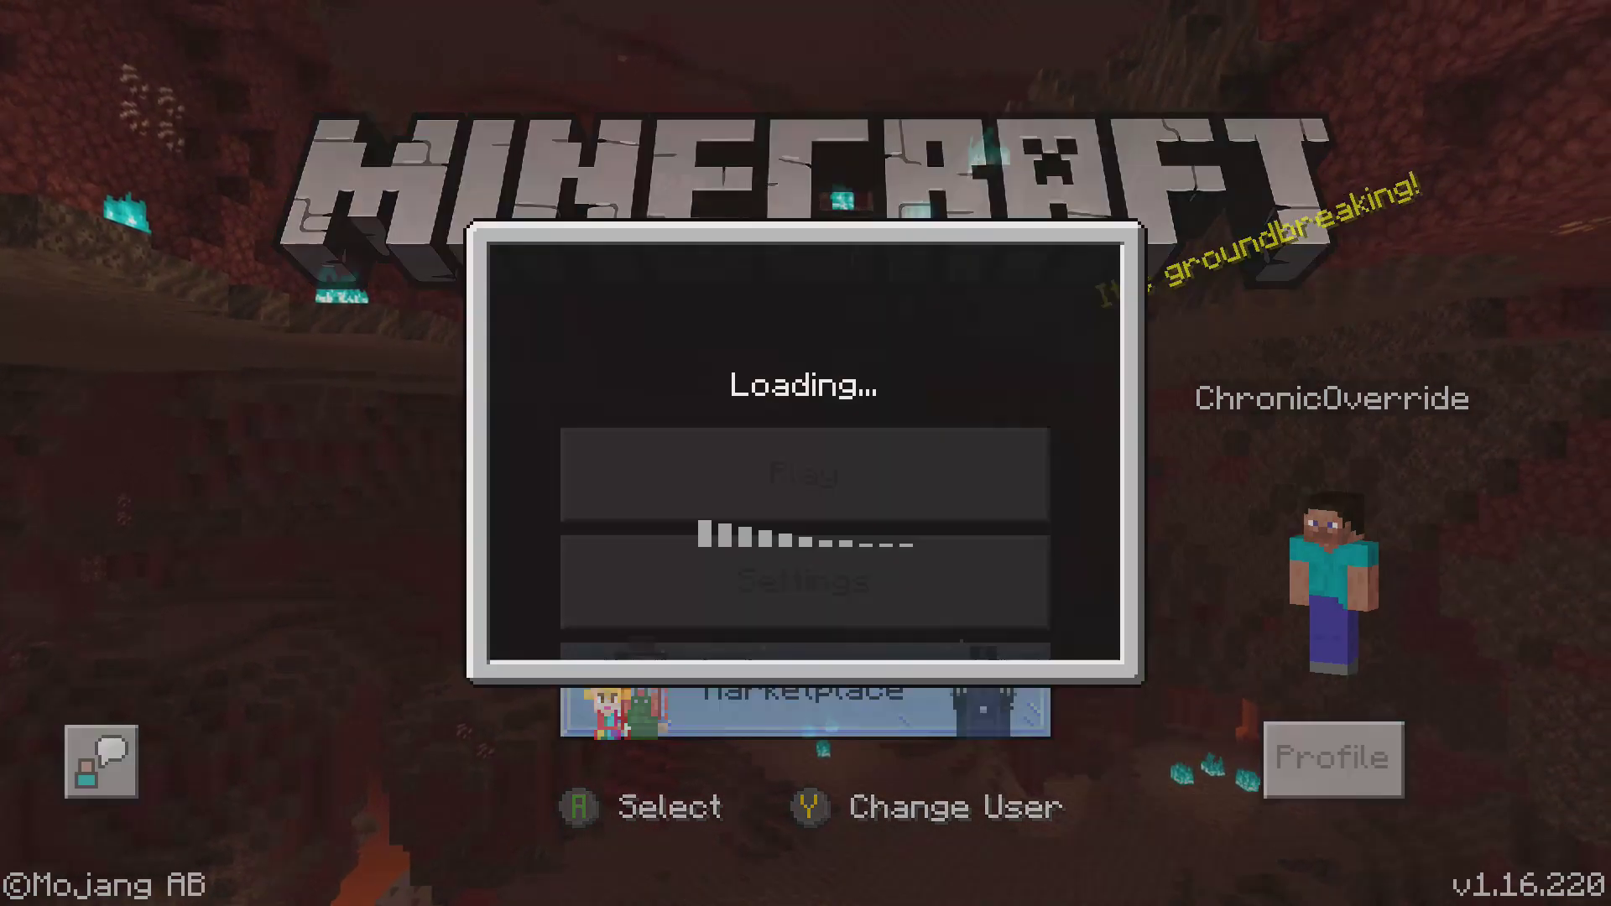
key(Down)
key(Down)
key(Down)
key(Down)
key(Down)
key(Down)
key(Down)
key(Down)
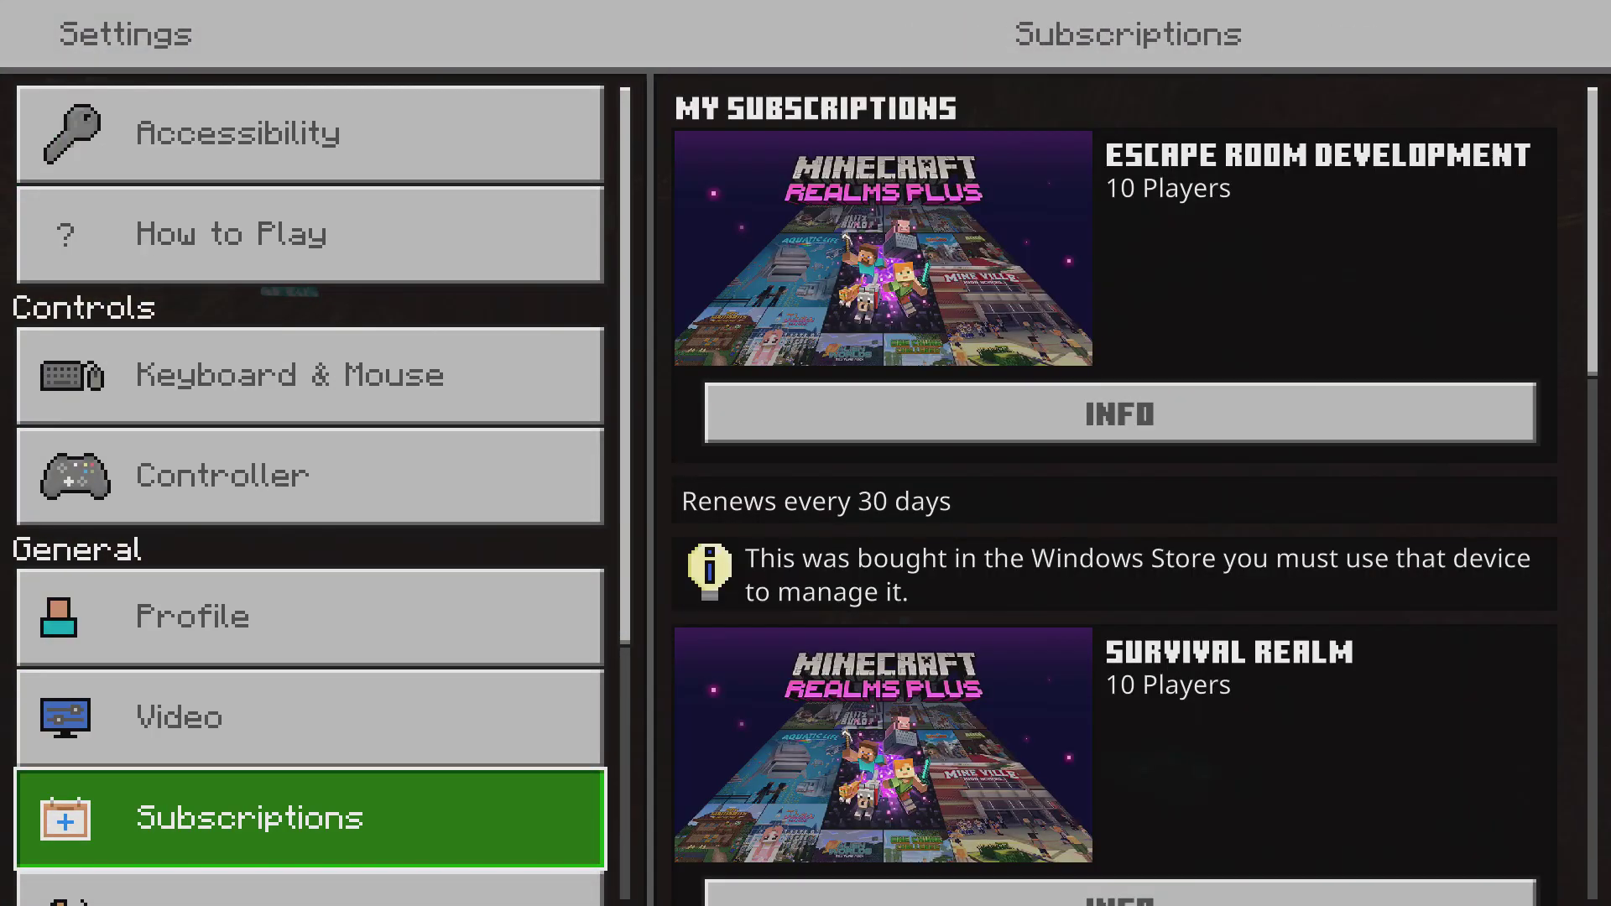
key(Right)
Activate the Console | PC Shaders pack from My Packs in the global resources.
key(Down)
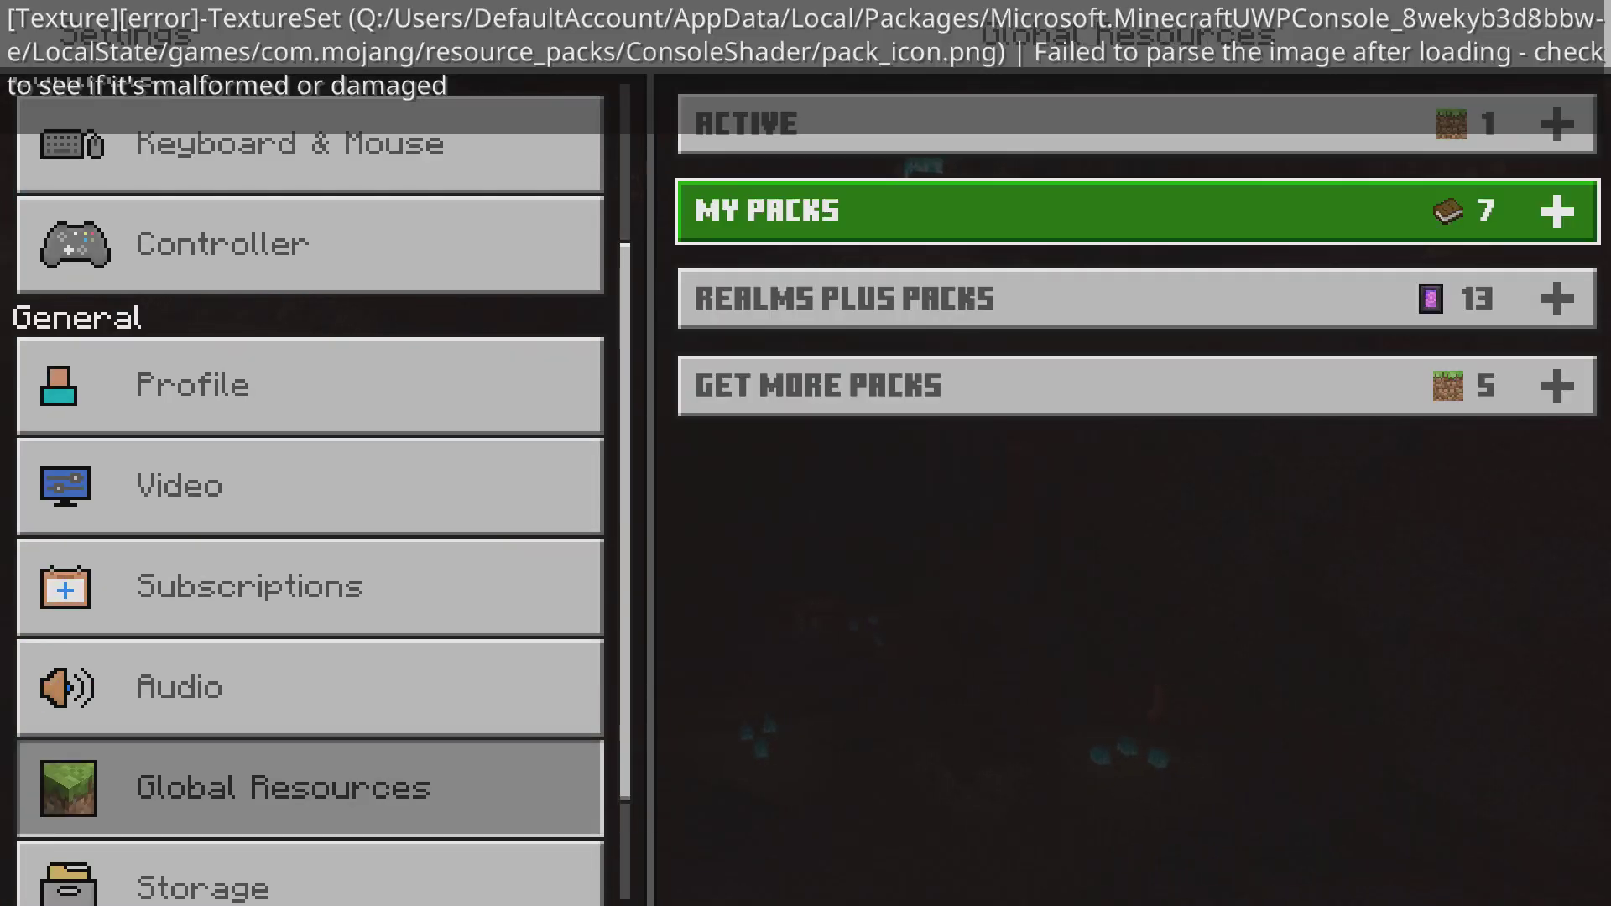
key(Return)
key(Down)
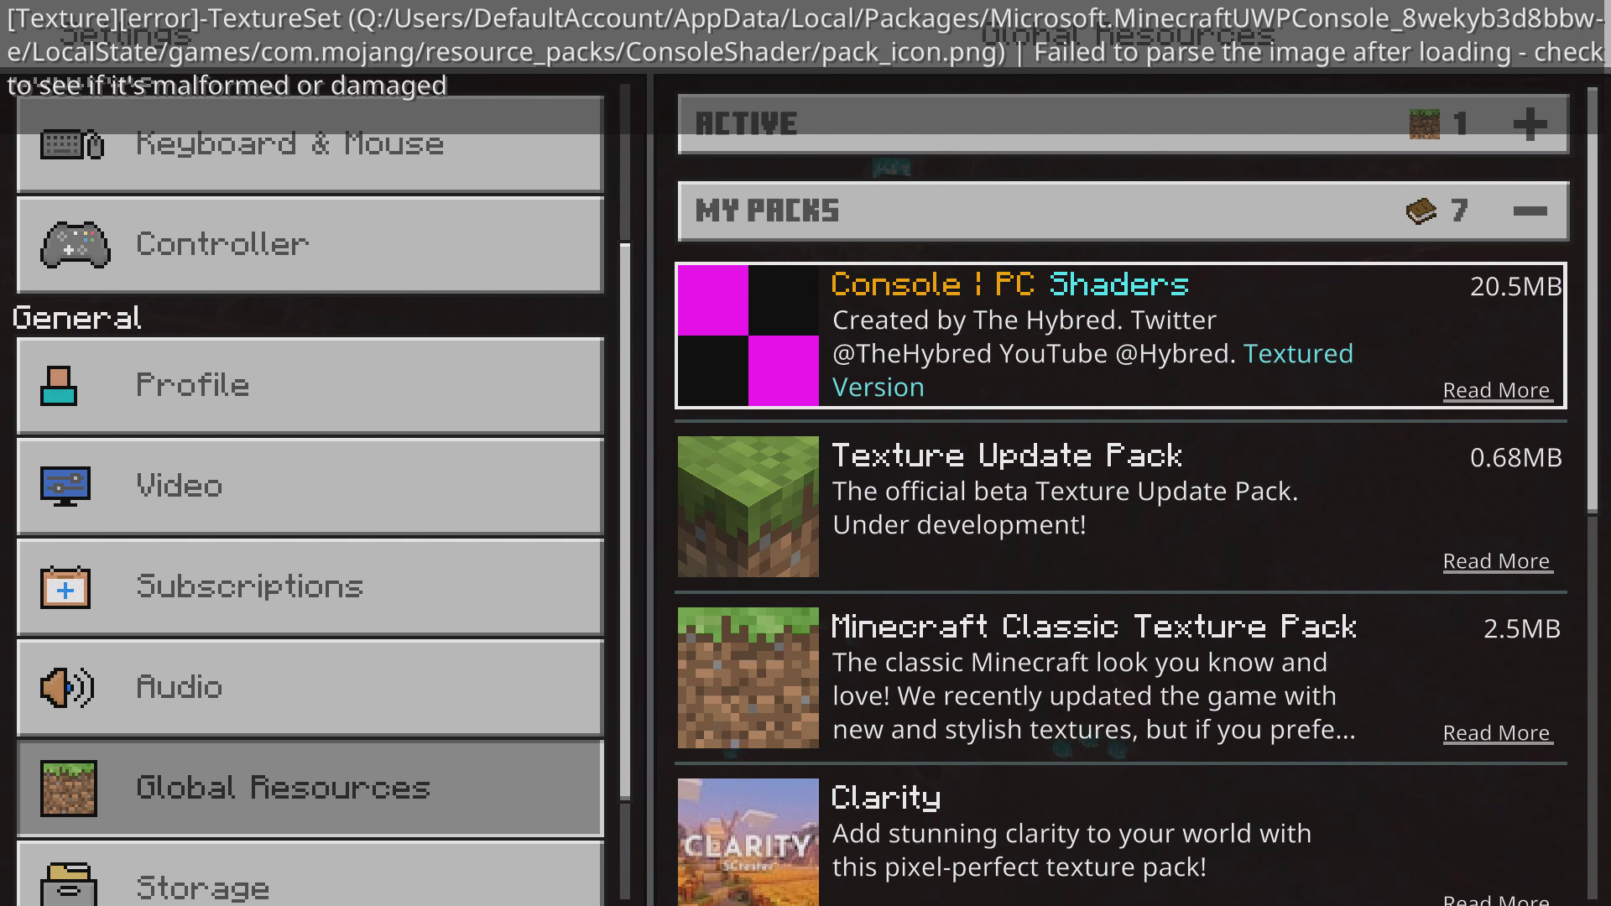
key(Return)
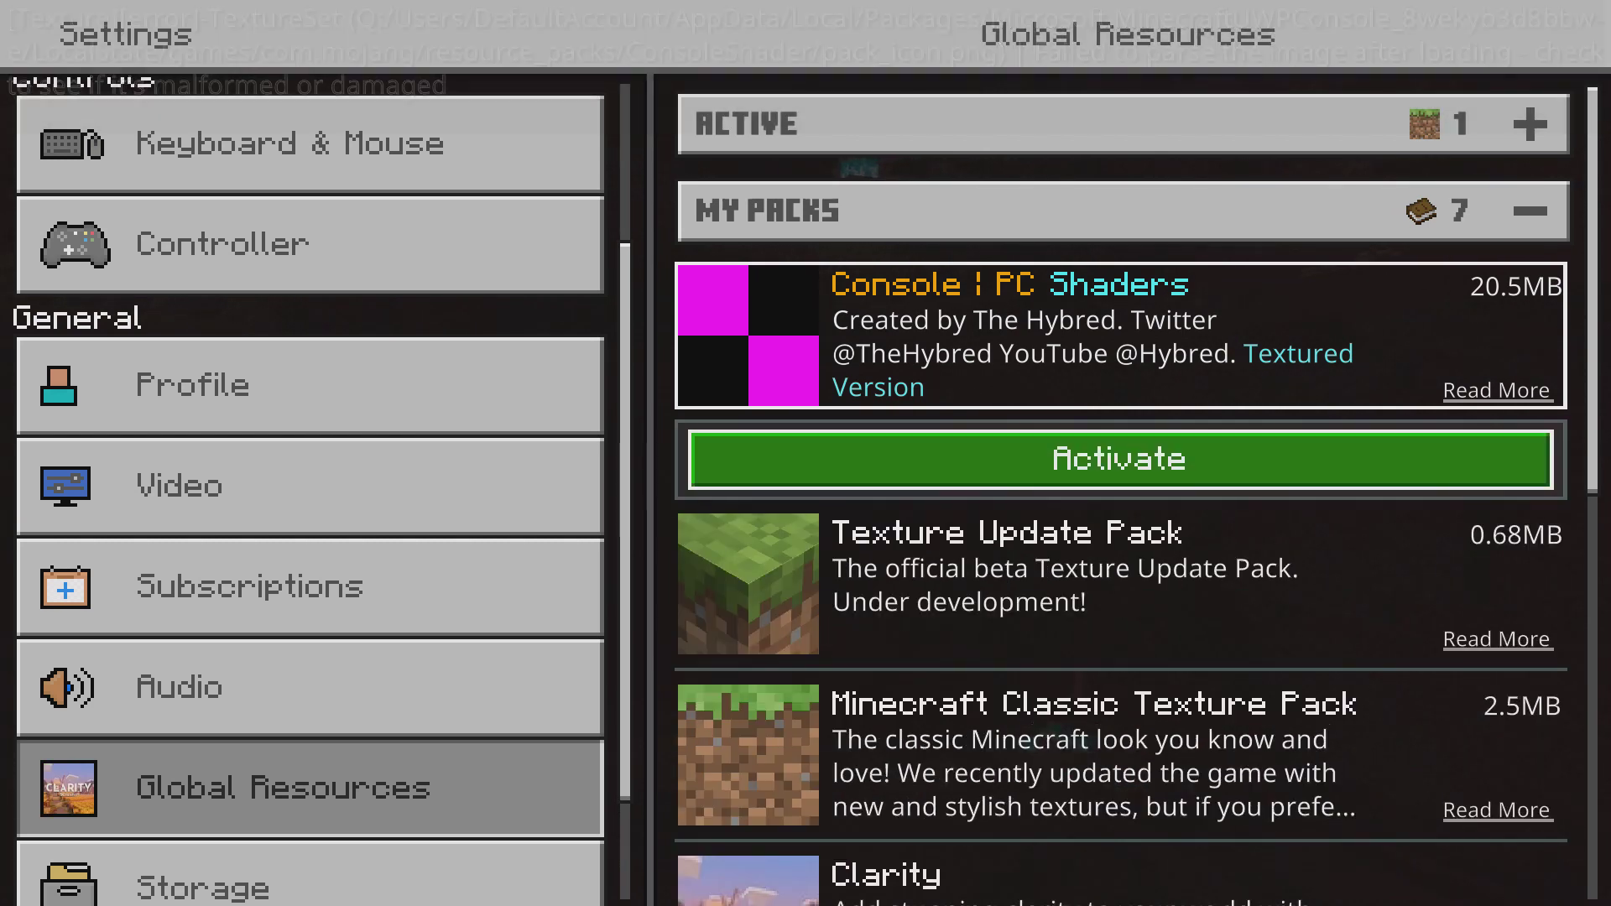
key(Return)
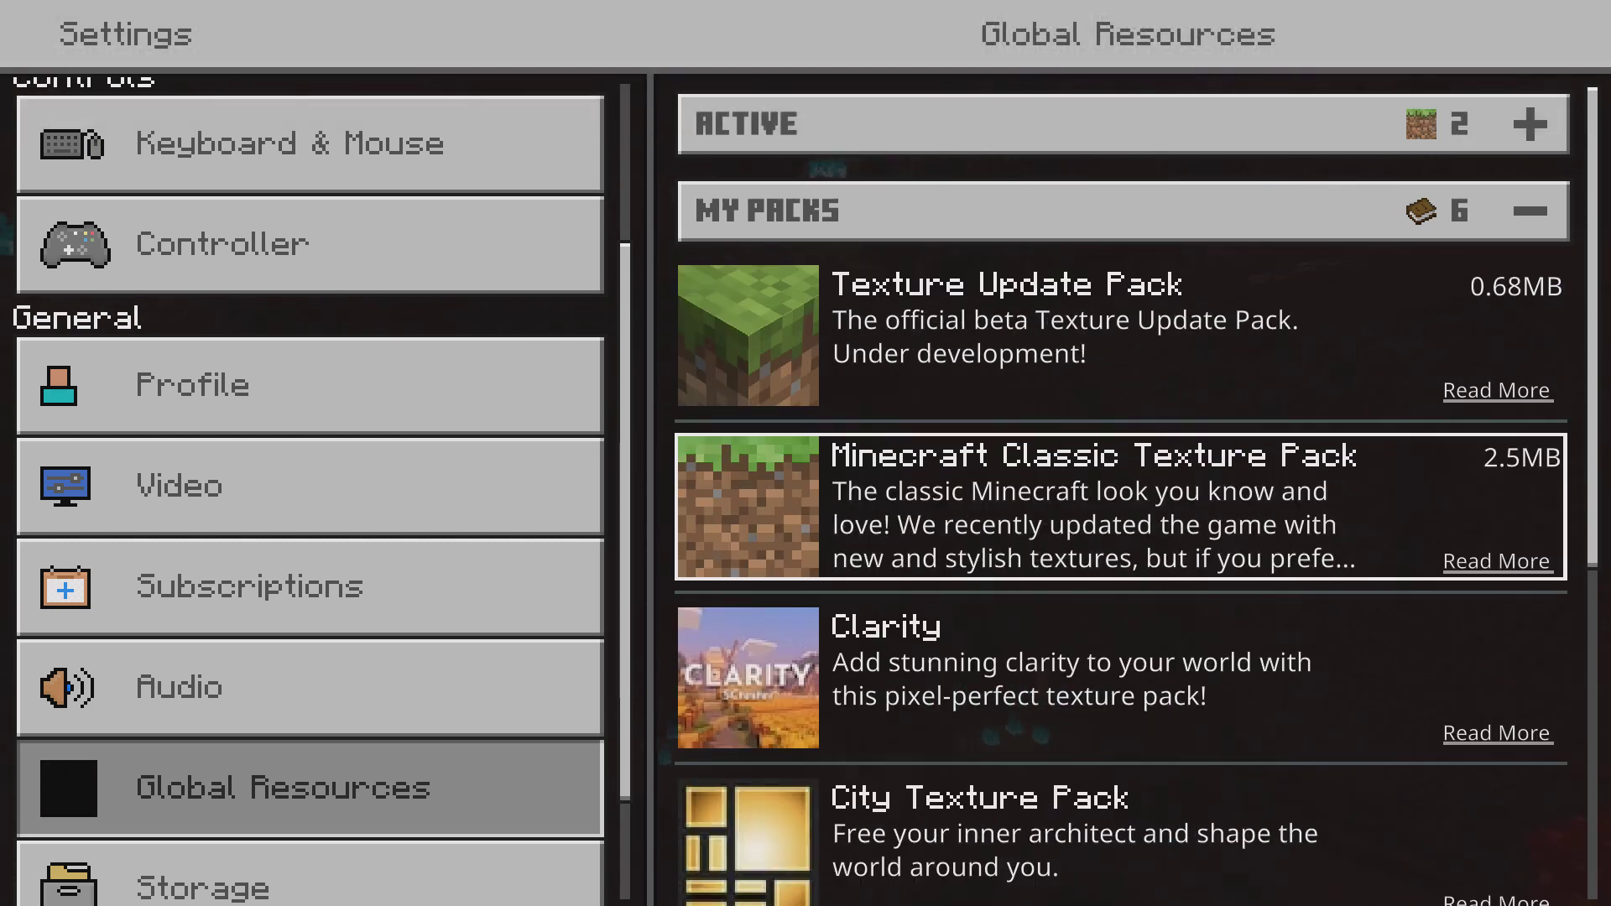
Leave the settings and start creating a new world from scratch, without a template.
key(Escape)
key(Escape)
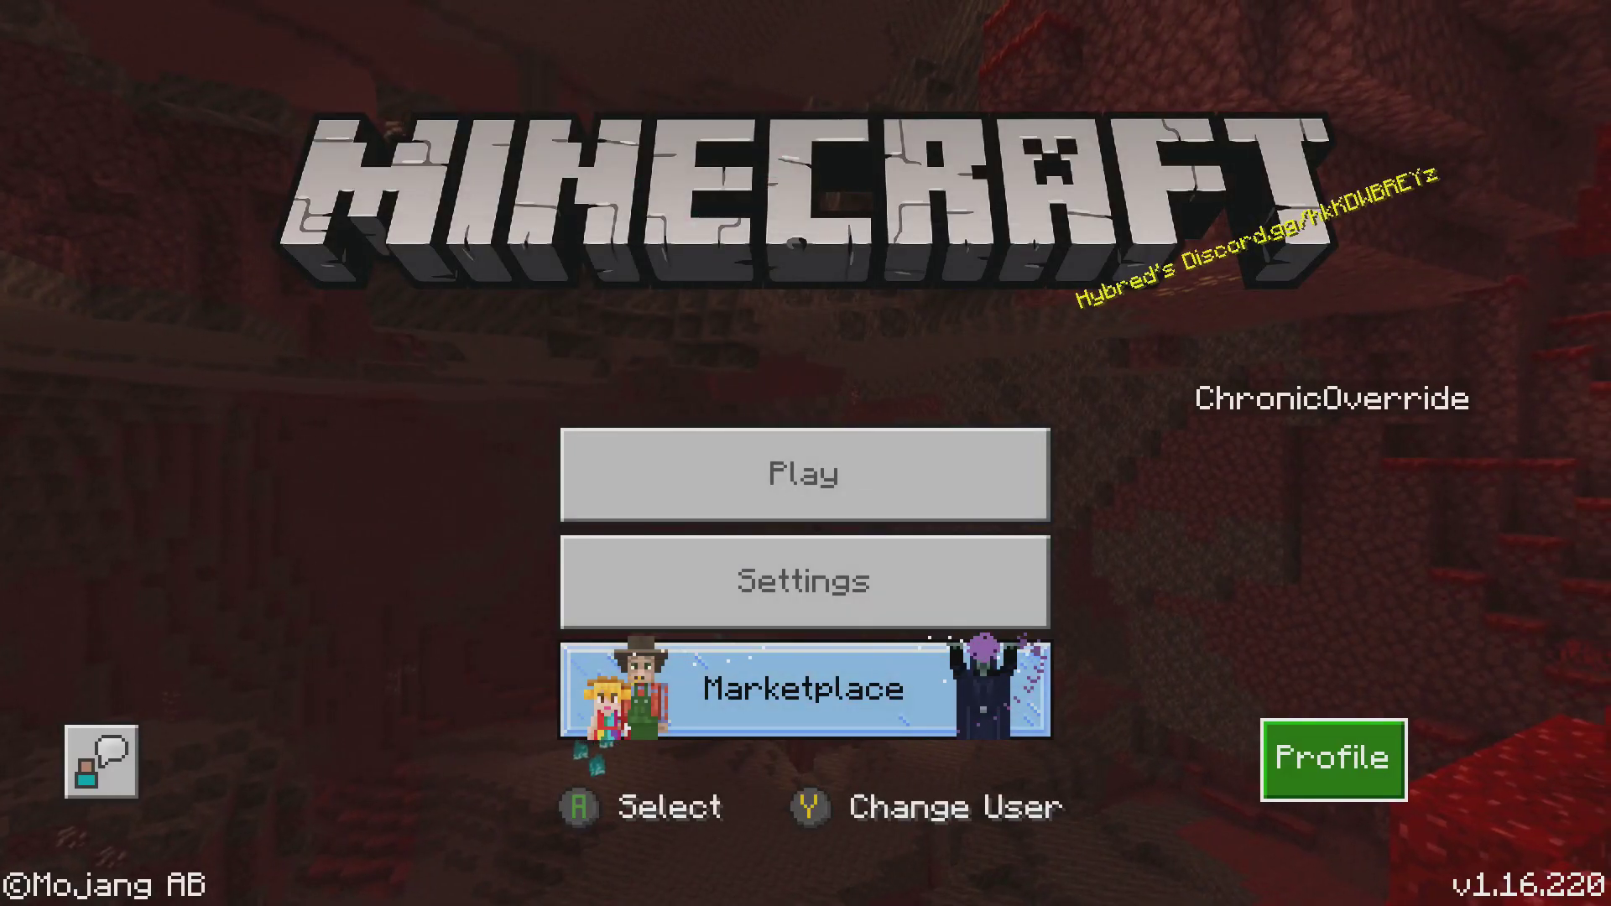
key(Left)
key(Up)
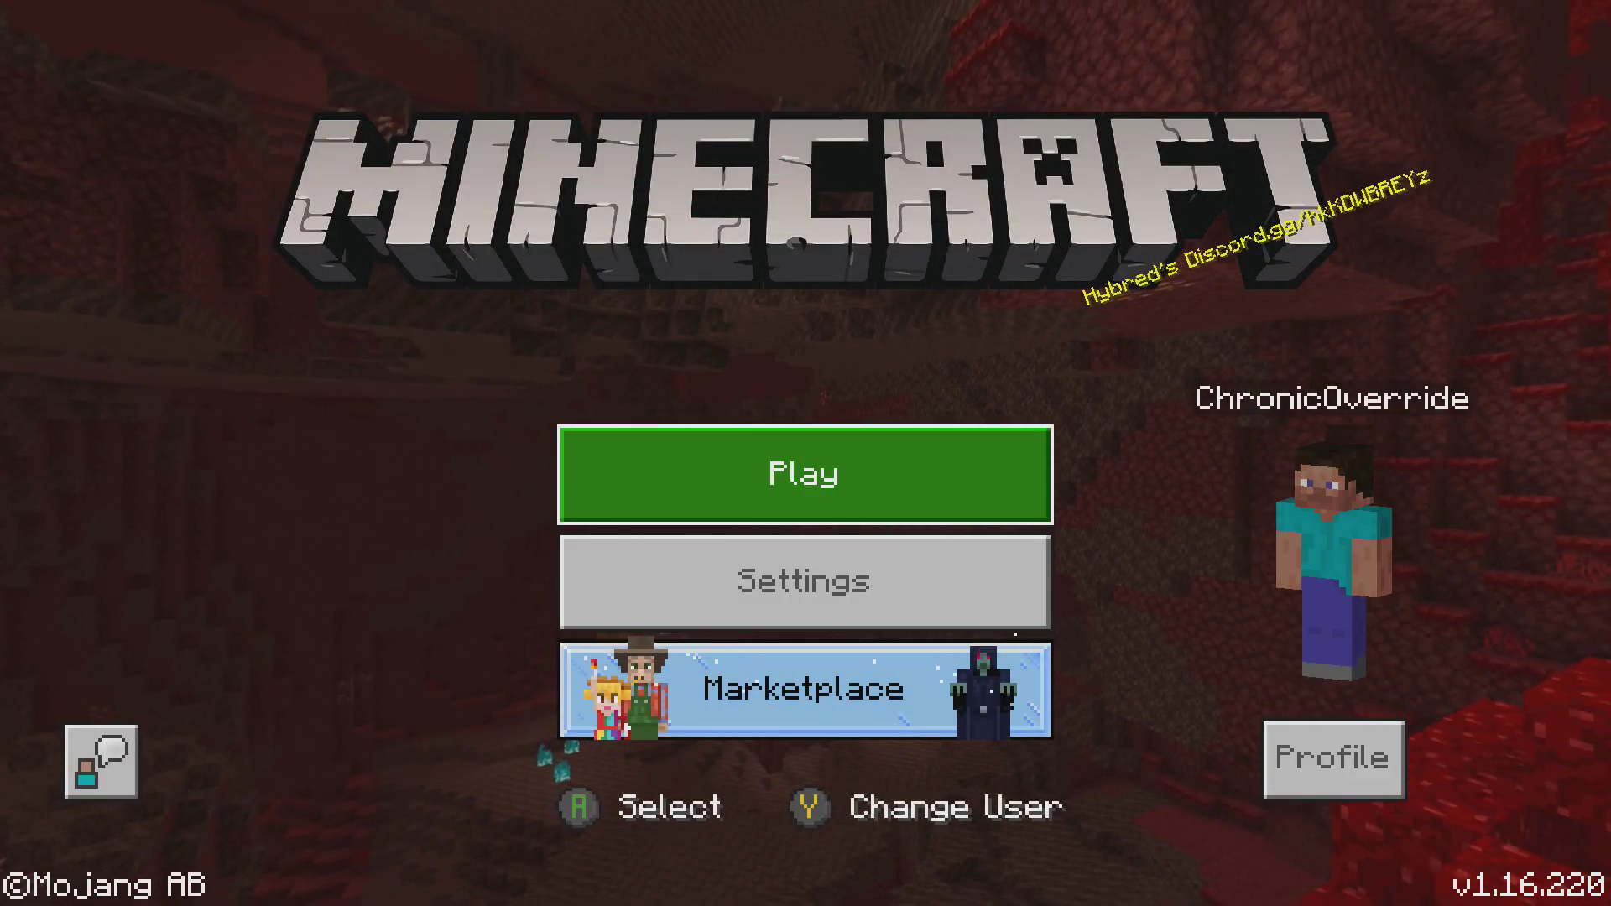
key(Return)
key(Return)
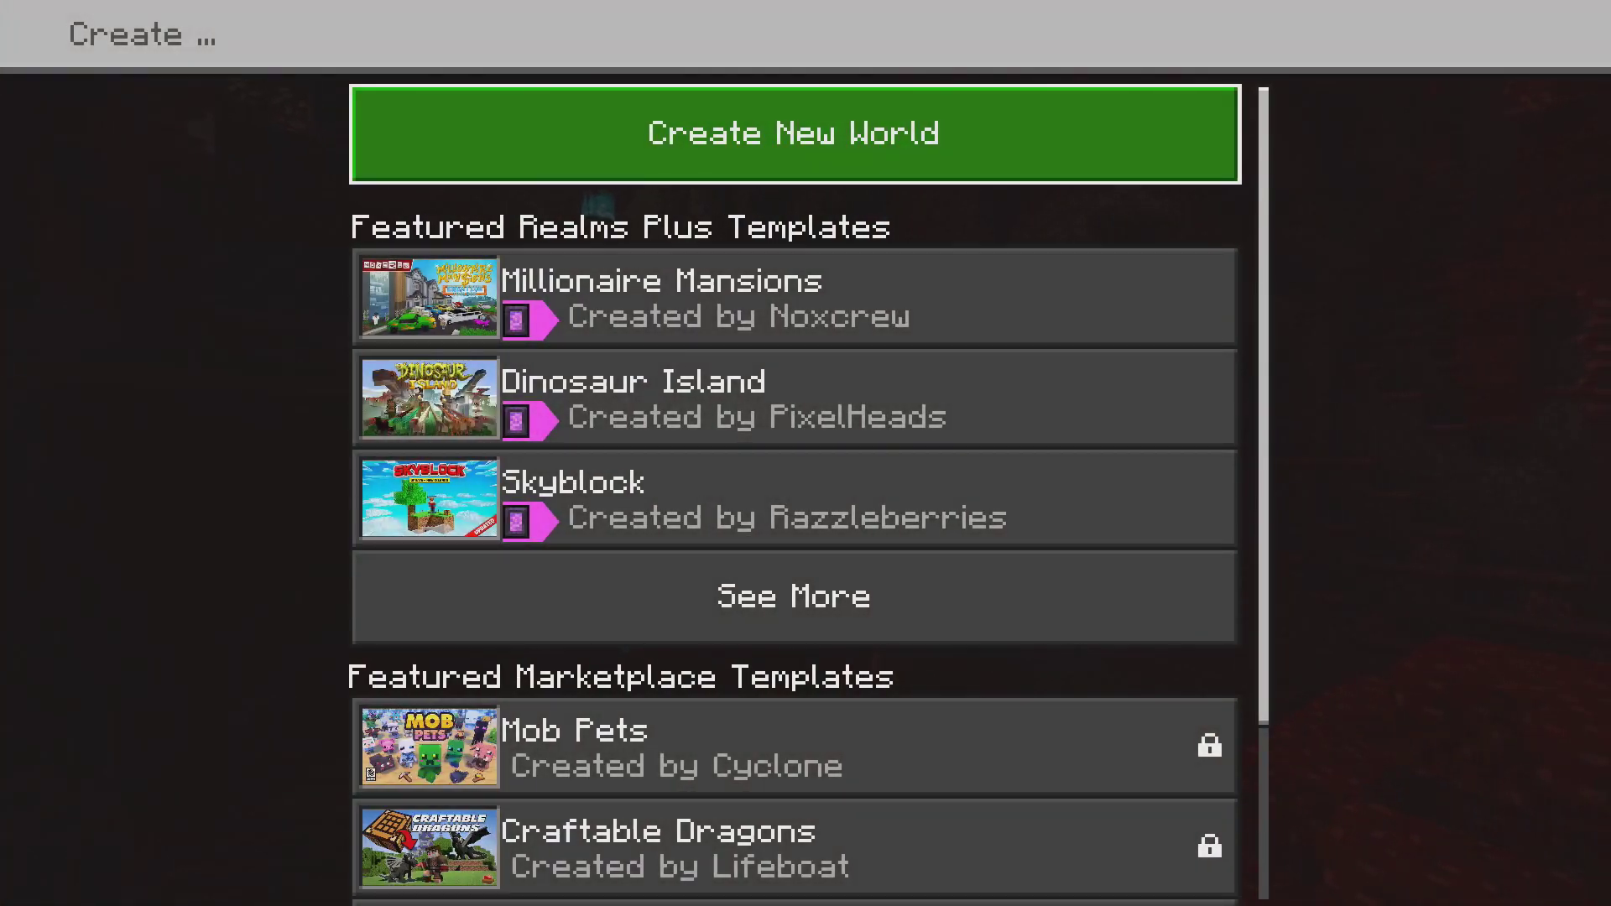
key(Return)
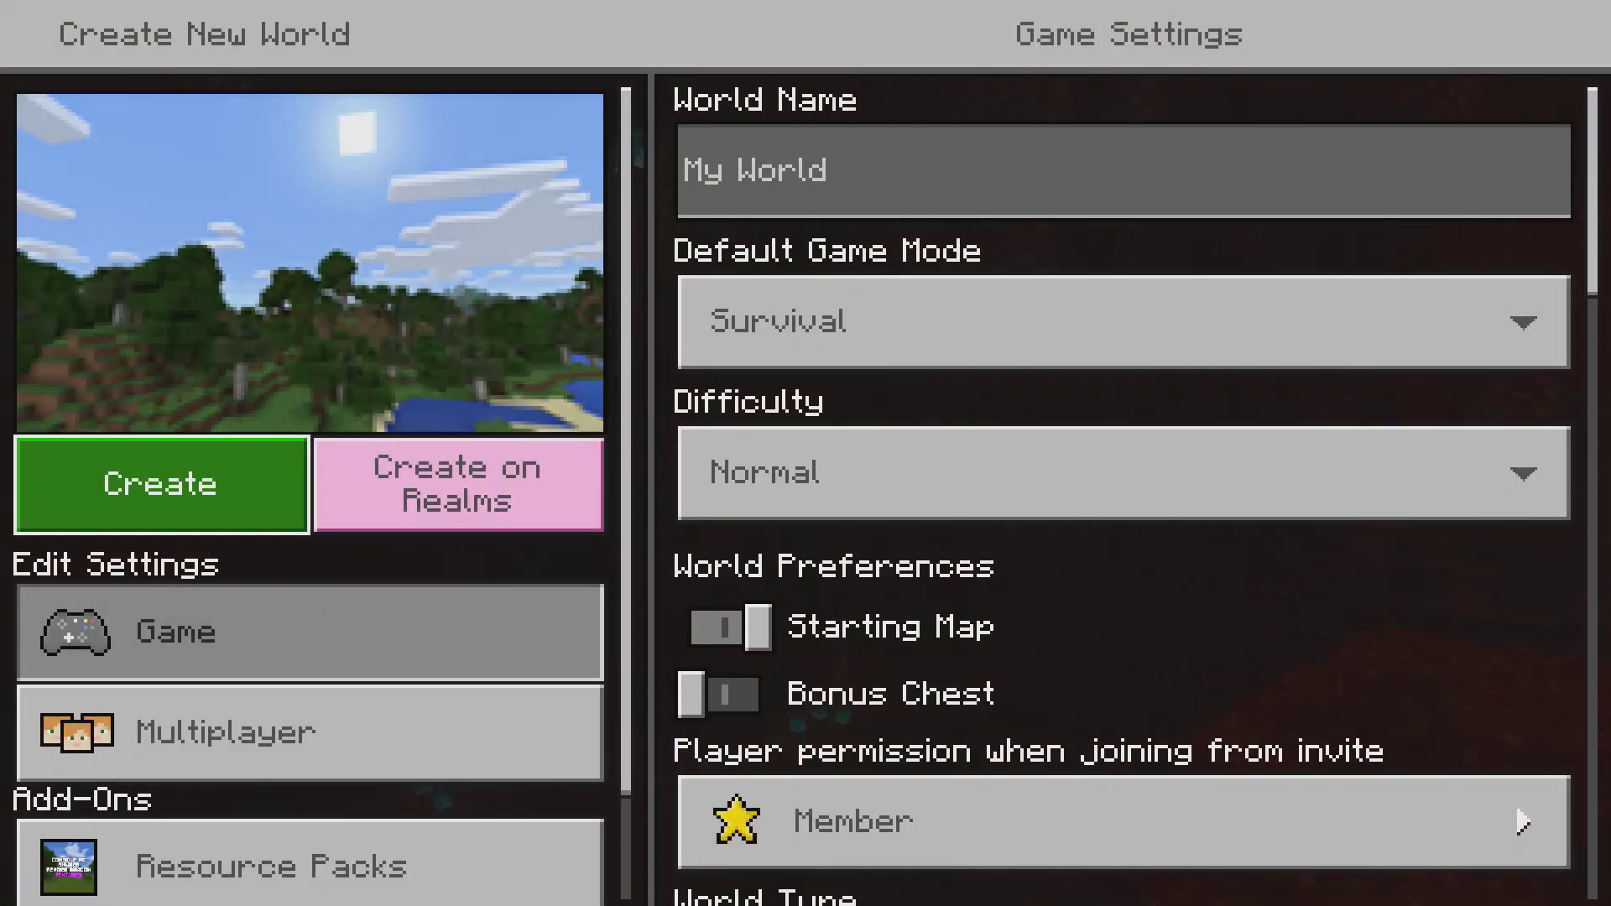
Check the new world's resource packs for the Console | PC Shaders entry under My Packs.
key(Down)
key(Down)
key(Down)
key(Down)
key(Up)
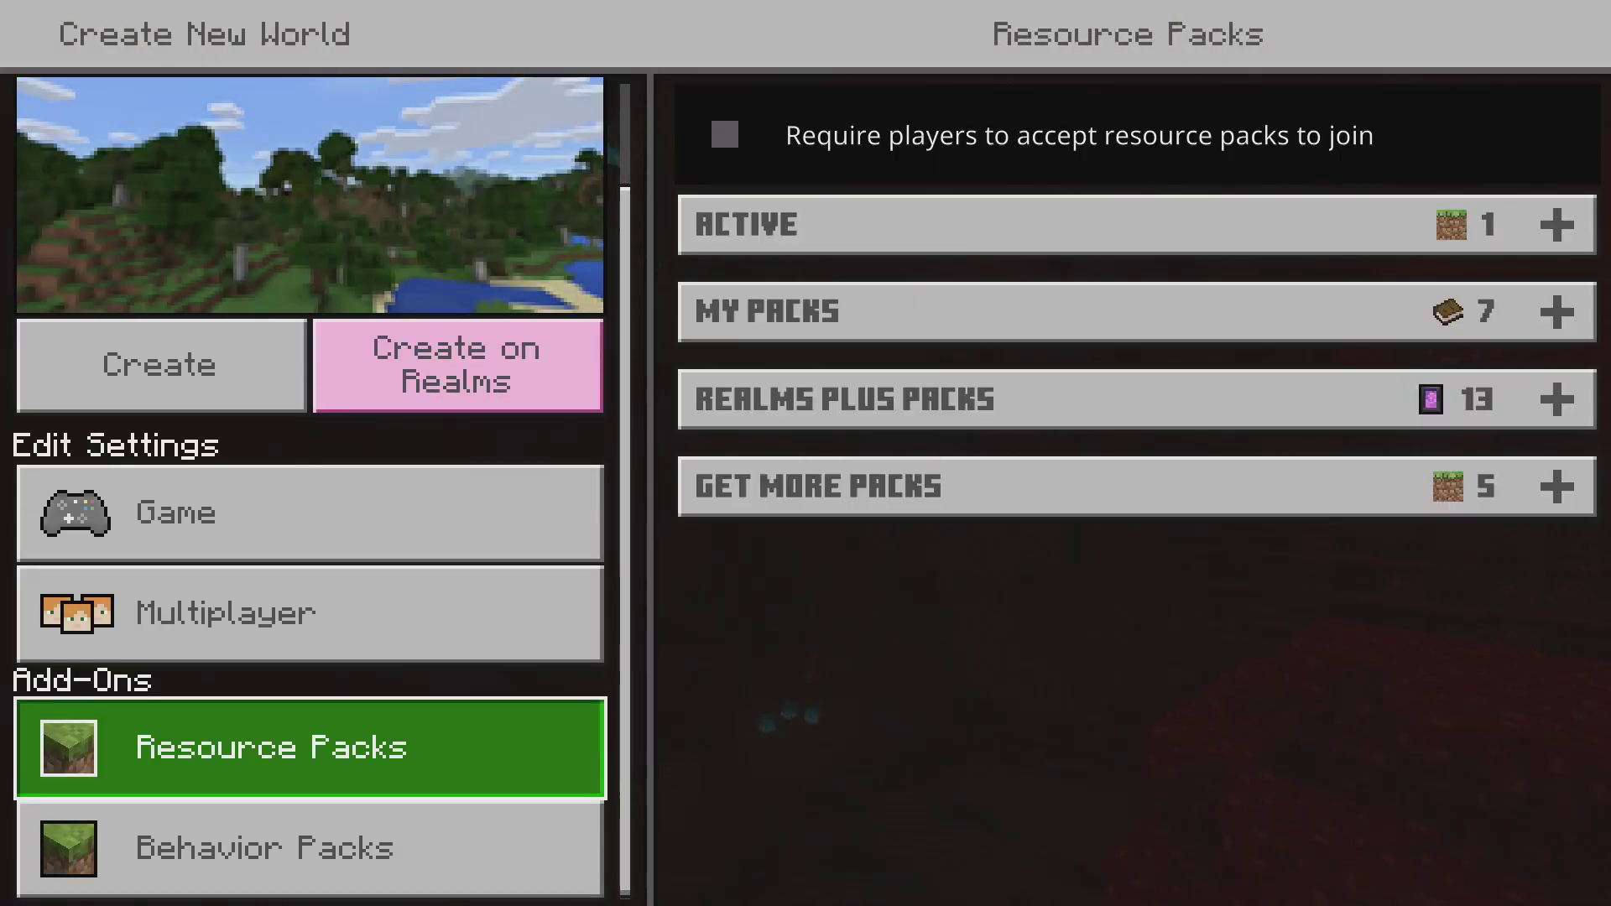
key(Right)
key(Down)
key(Down)
key(Return)
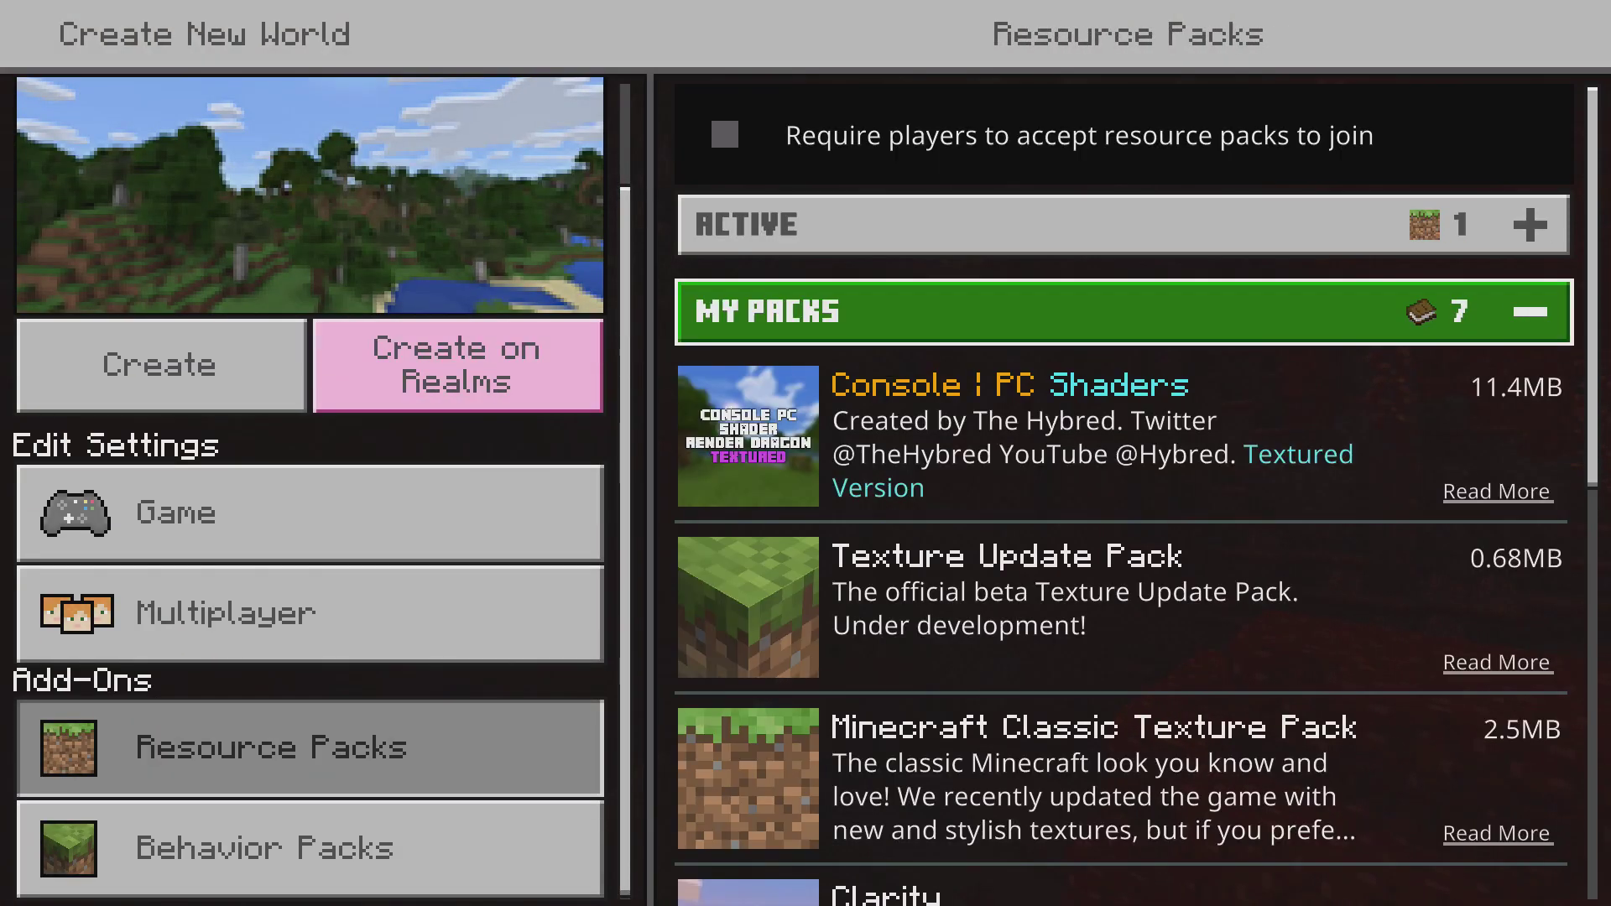
key(Down)
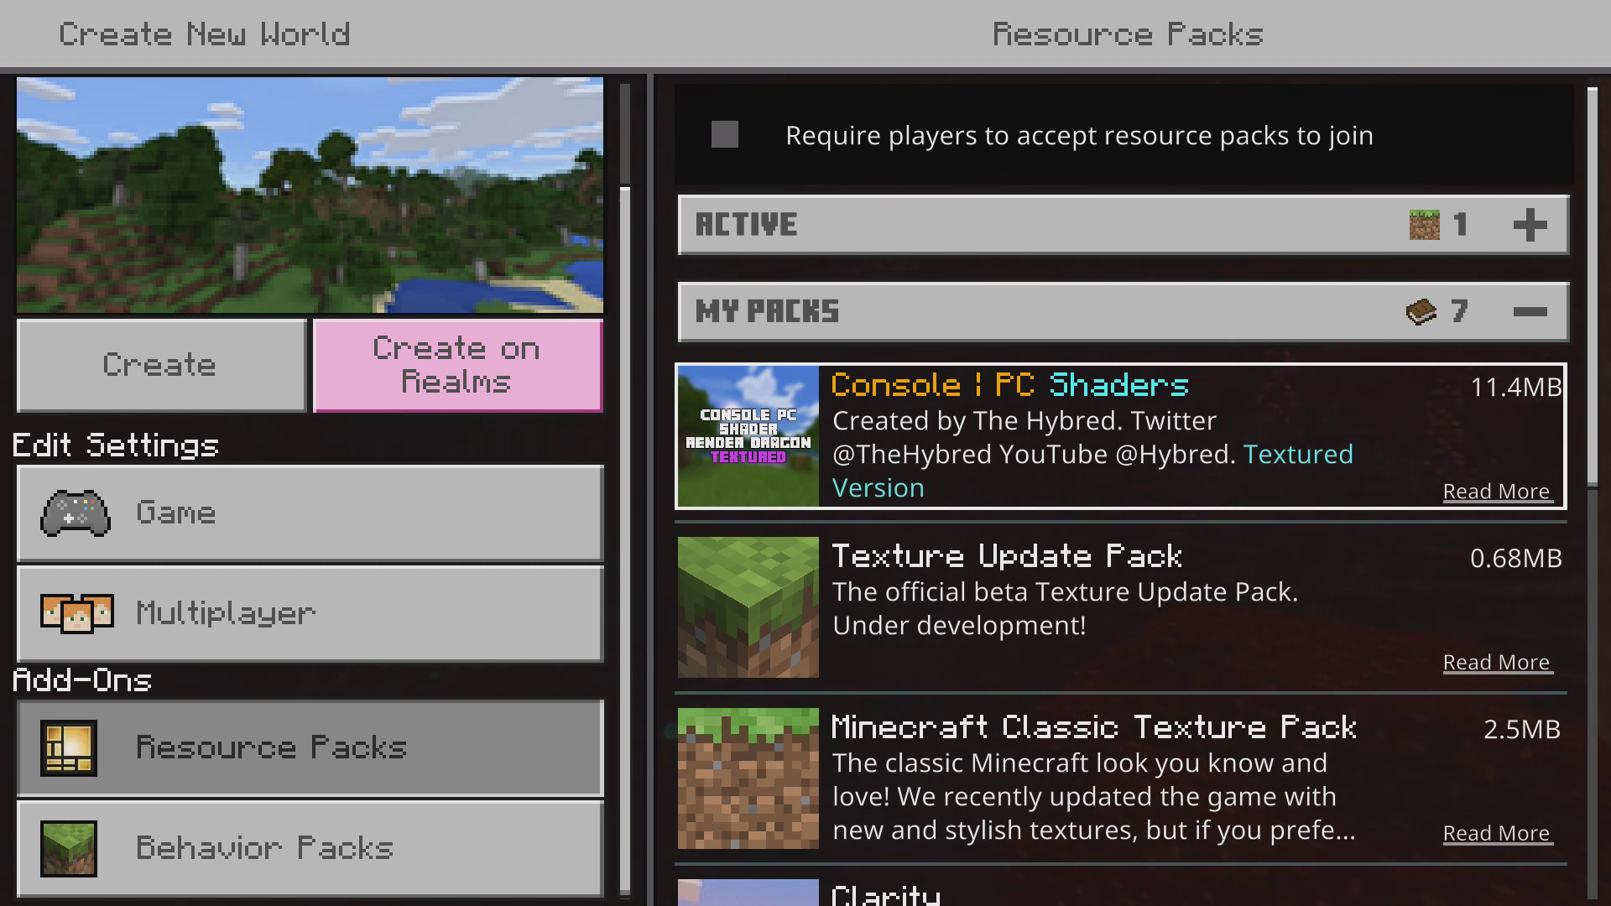
Return to the new world's Game settings.
key(Up)
key(Left)
key(Up)
key(Up)
key(Up)
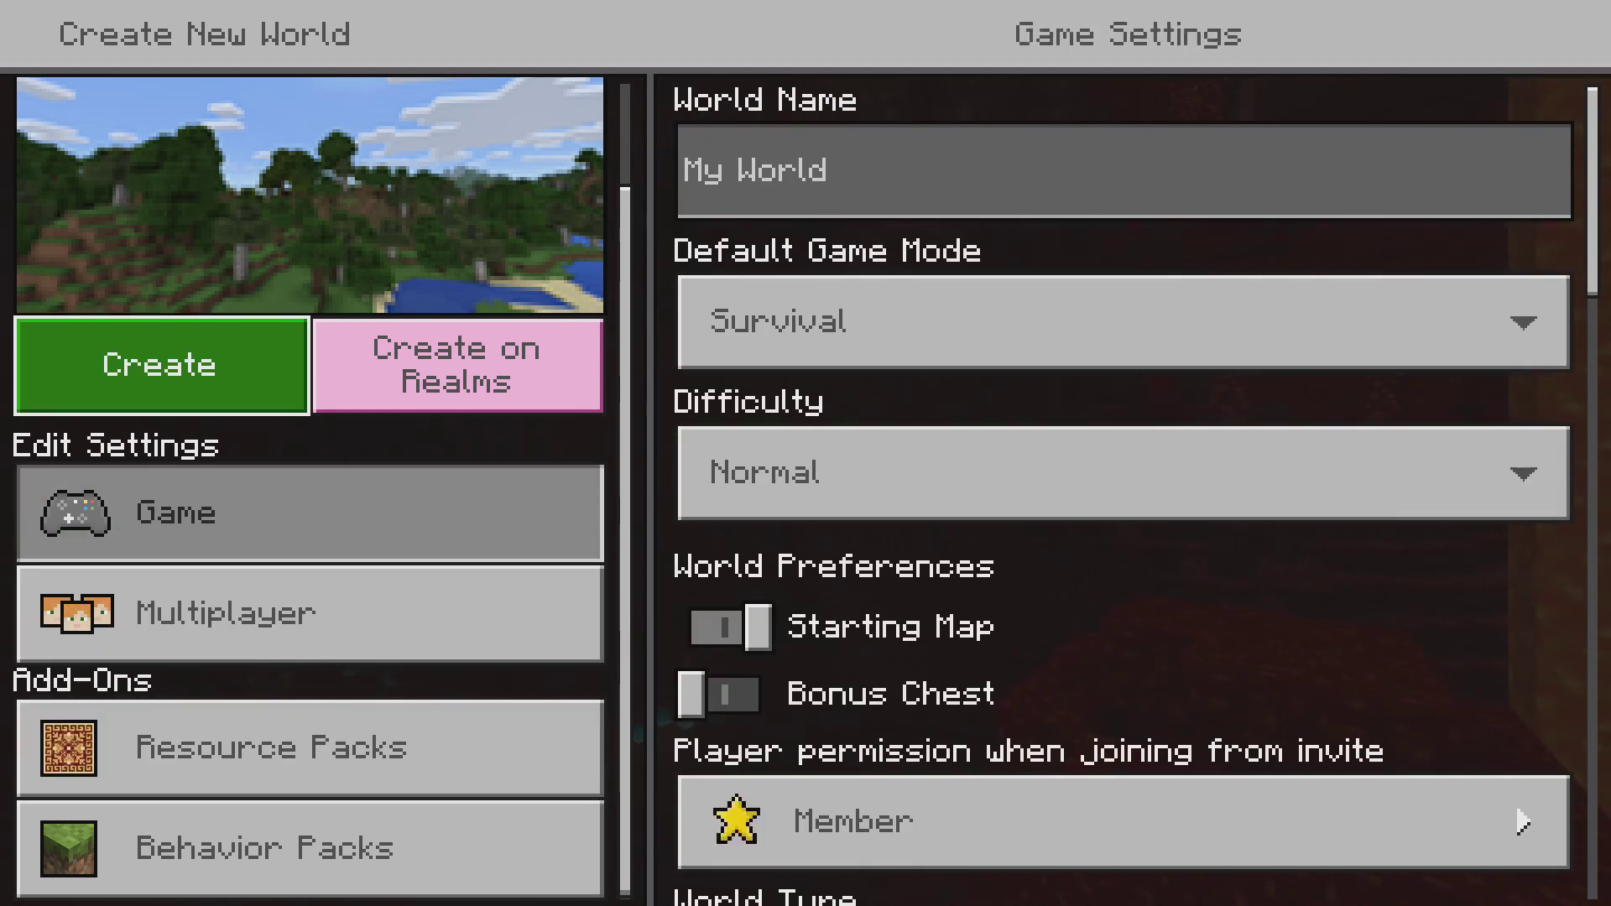
key(Down)
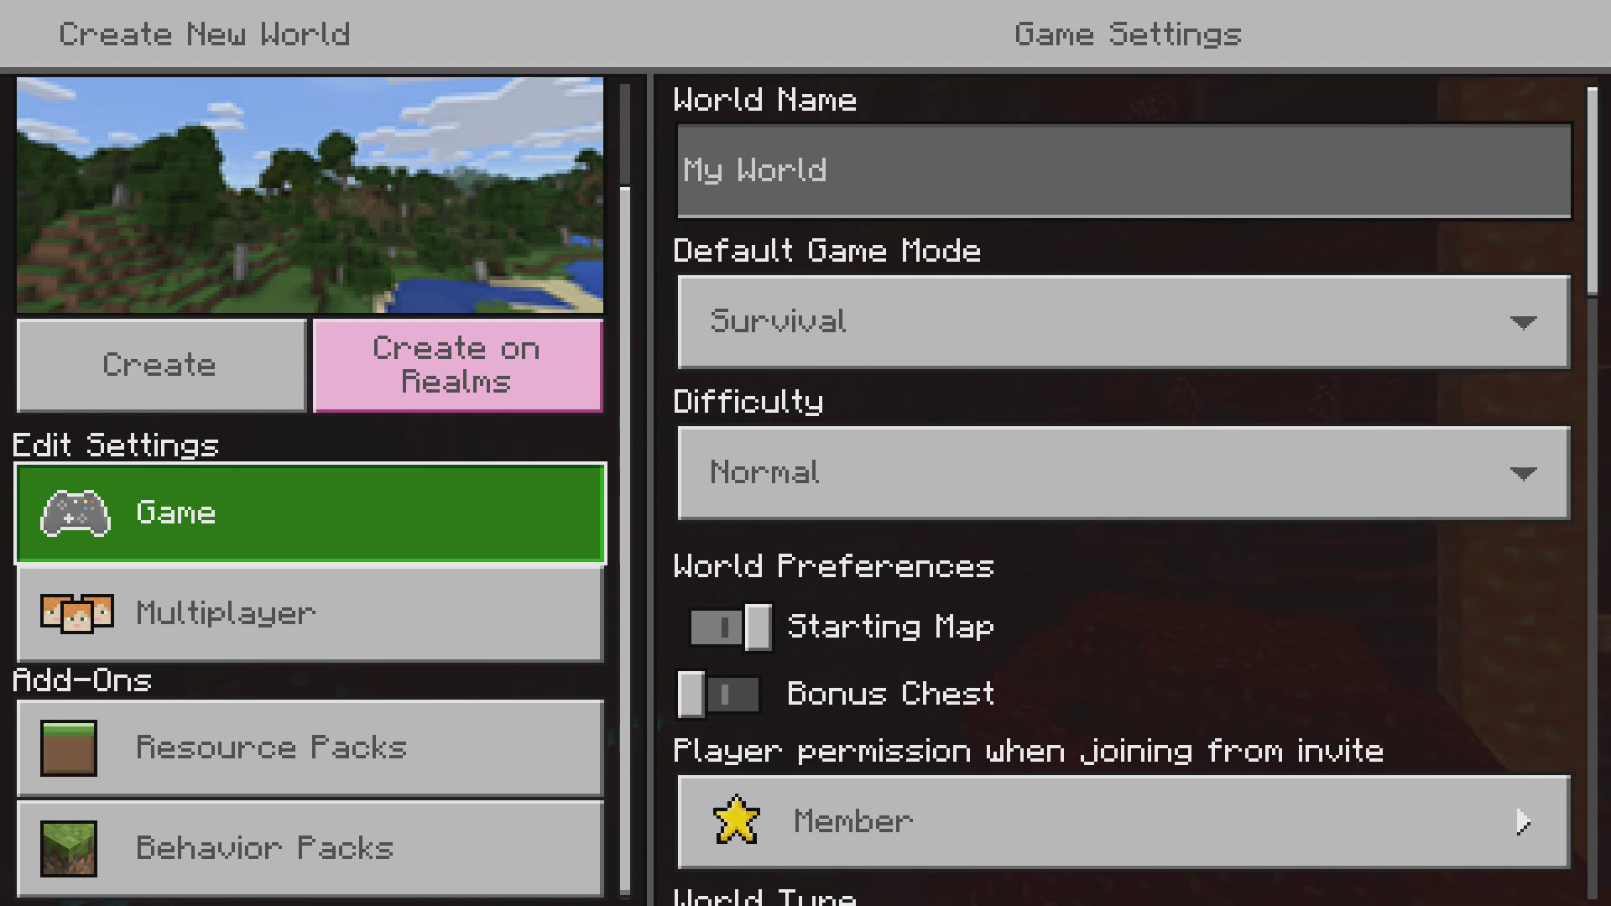